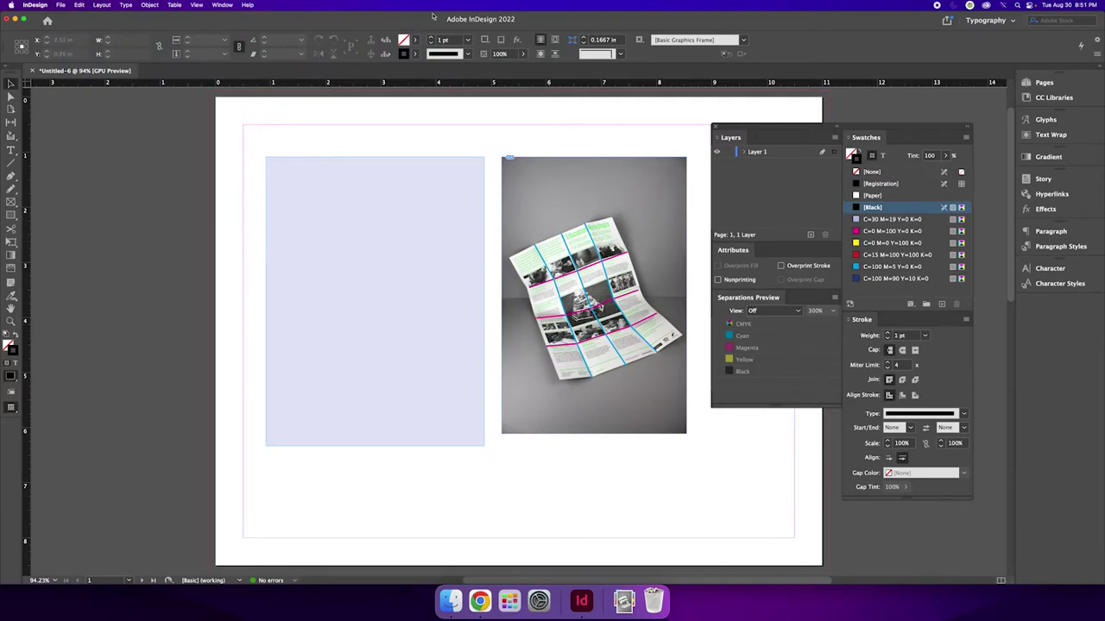
left_click(222, 5)
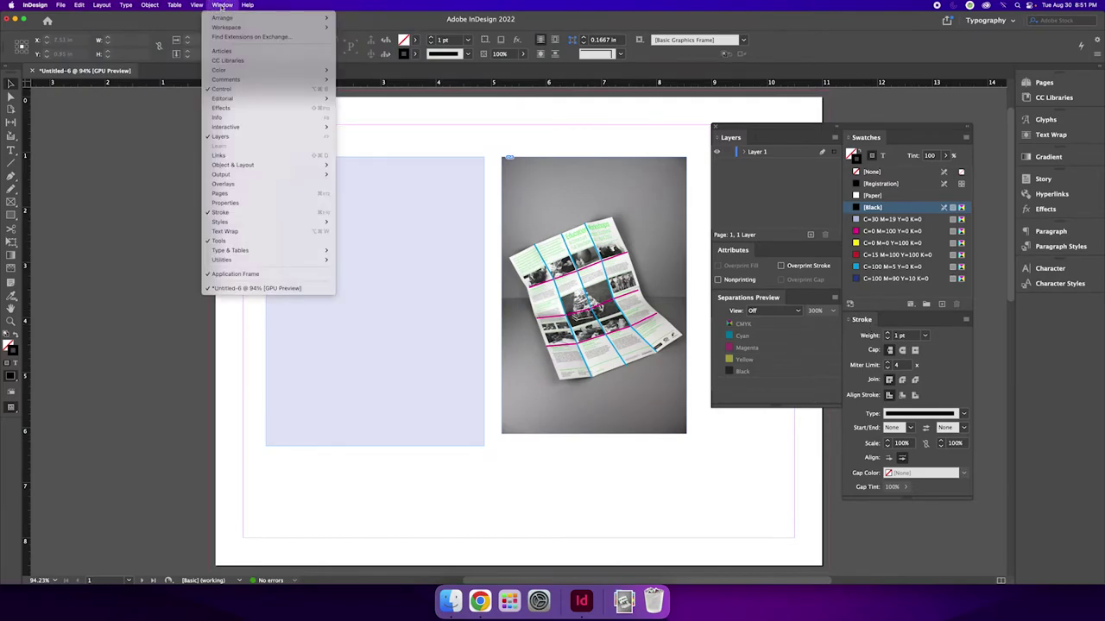
mouse_move(319, 70)
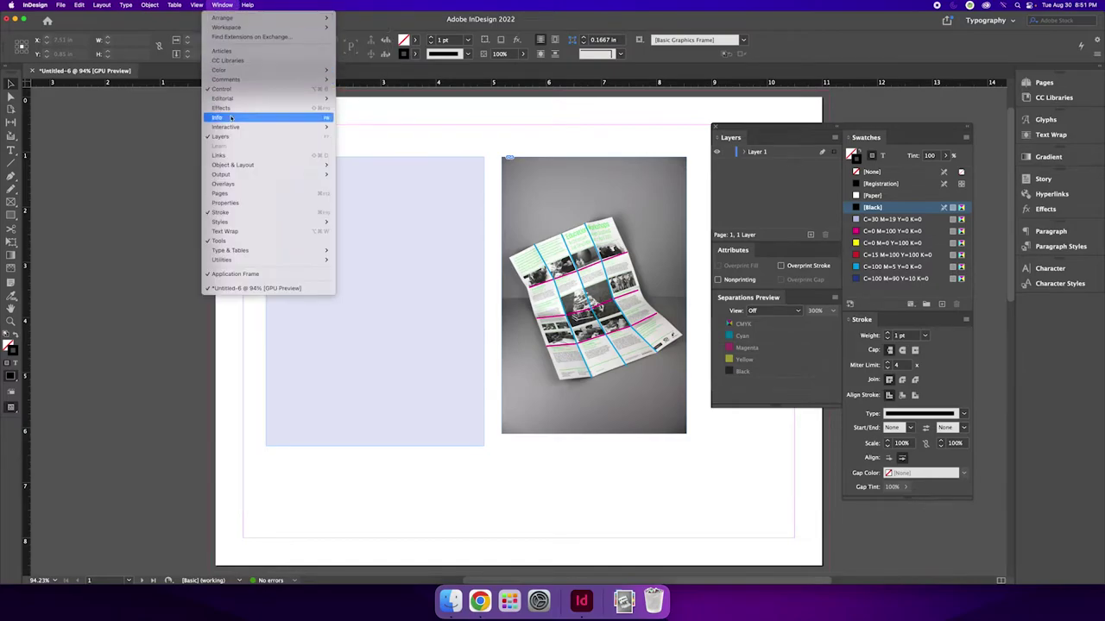
mouse_move(310, 175)
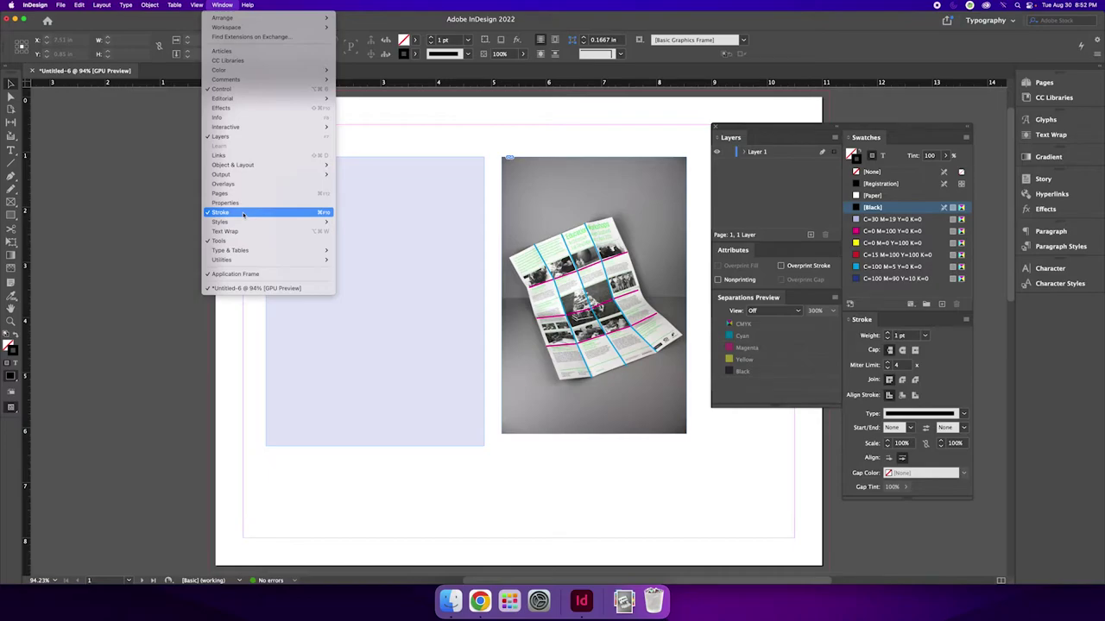
left_click(9, 85)
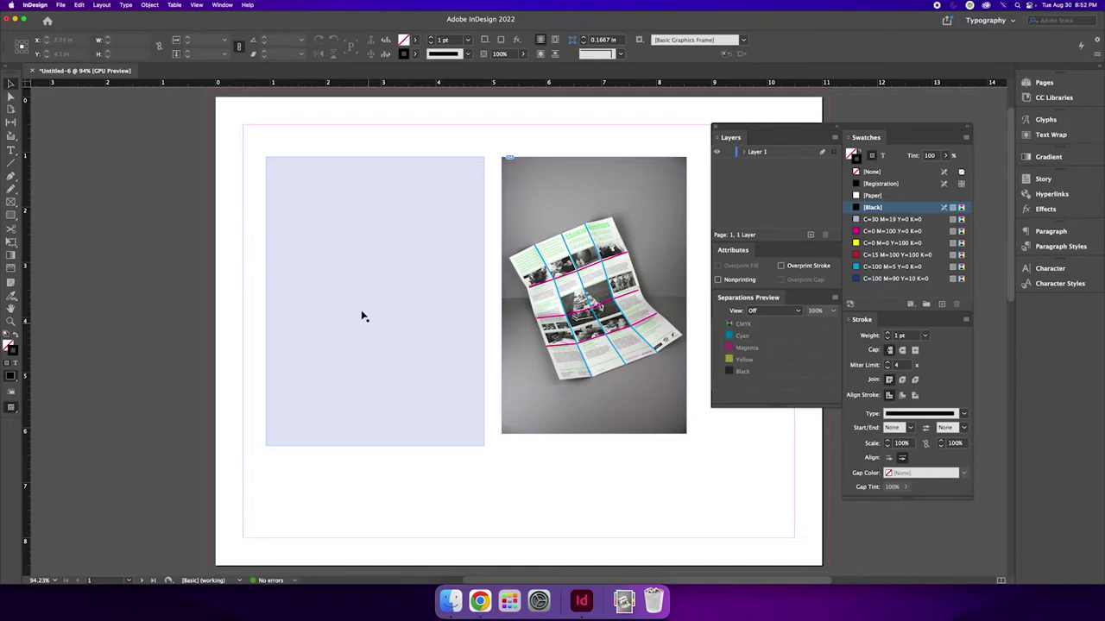
Rename Layer 1 as Paper.
double_click(760, 155)
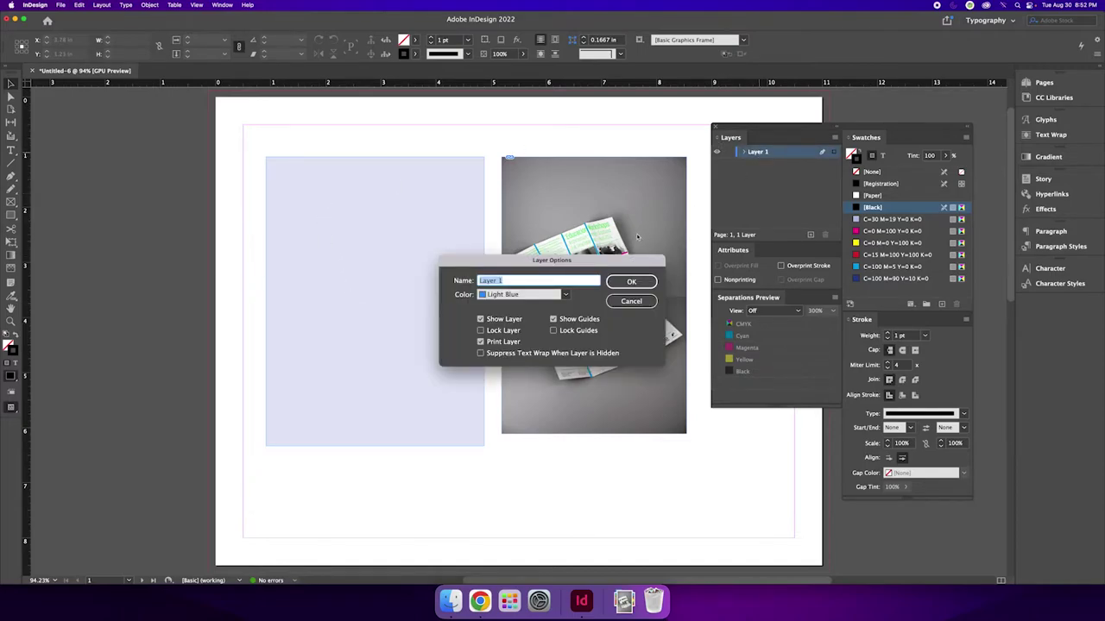
type("Paper")
left_click(639, 281)
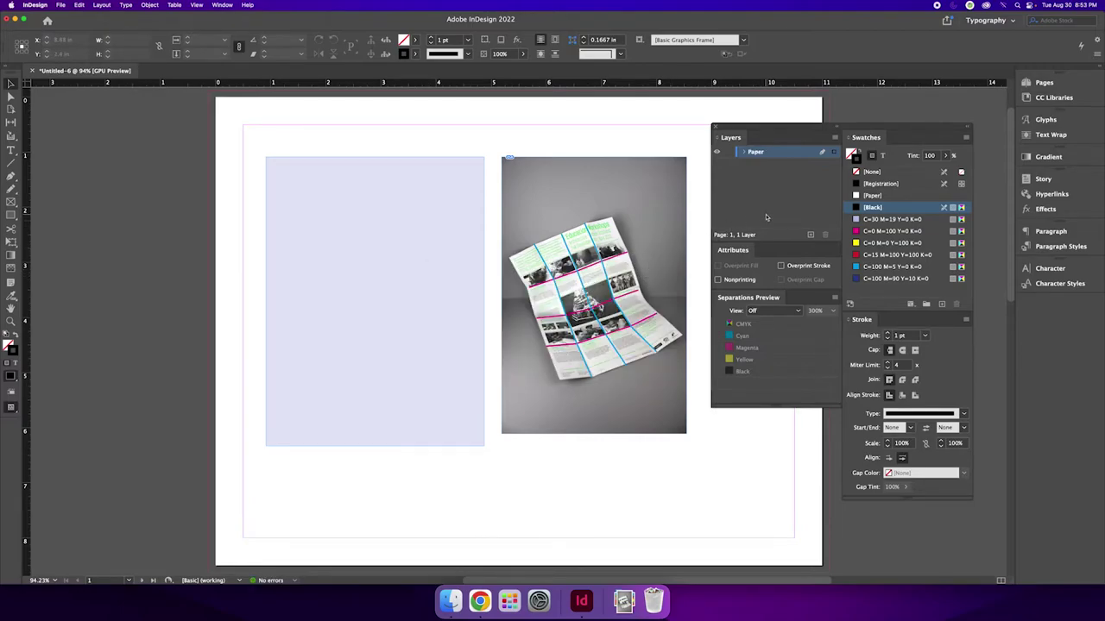
Add a new layer above Paper and name it Design.
left_click(810, 236)
double_click(756, 153)
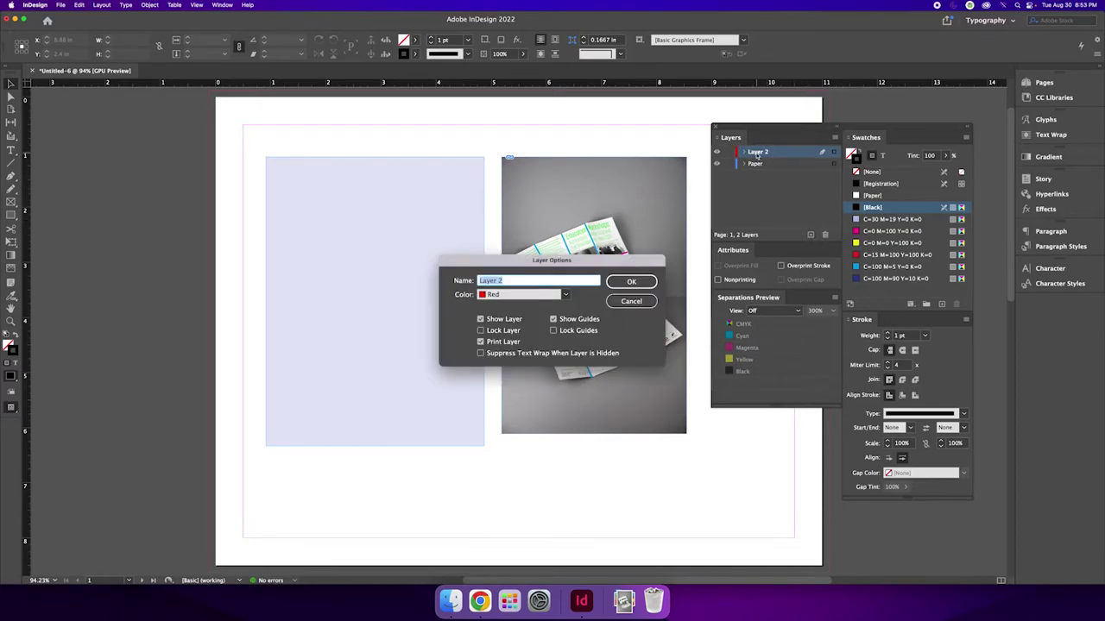
type("Design")
left_click(639, 282)
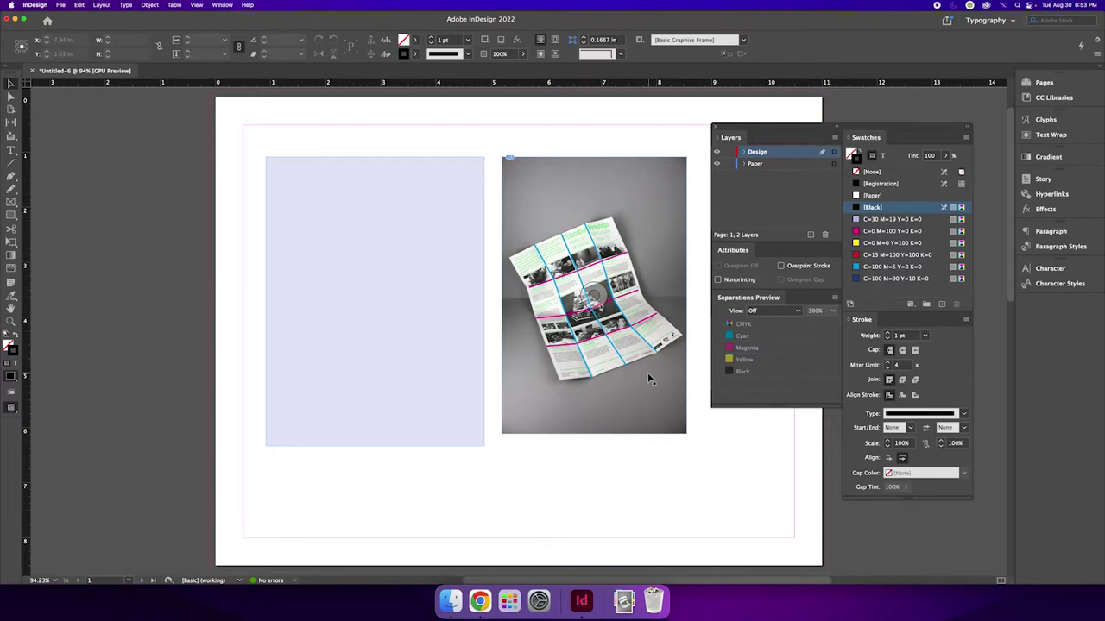
Add a new layer above Design and name it DIELINE.
left_click(812, 236)
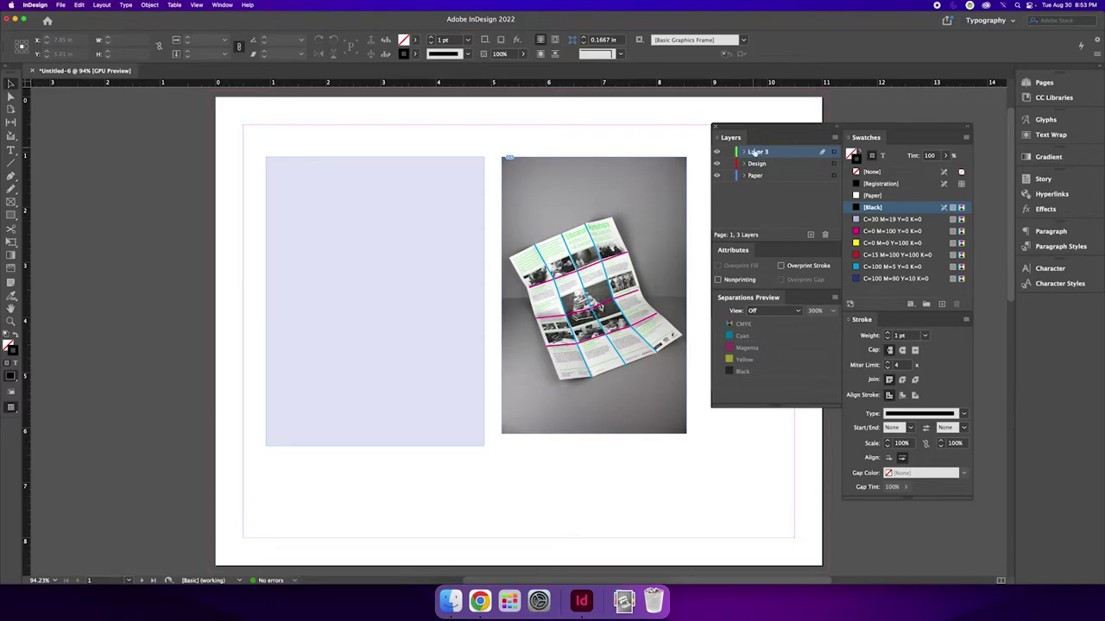
double_click(756, 152)
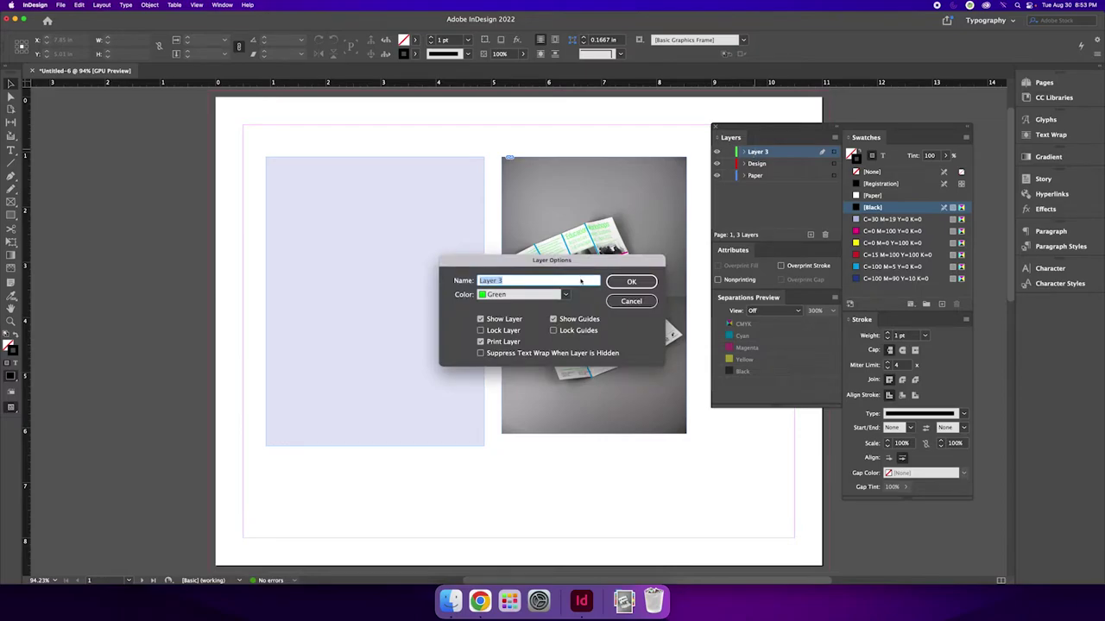
type("DIELINE")
left_click(631, 282)
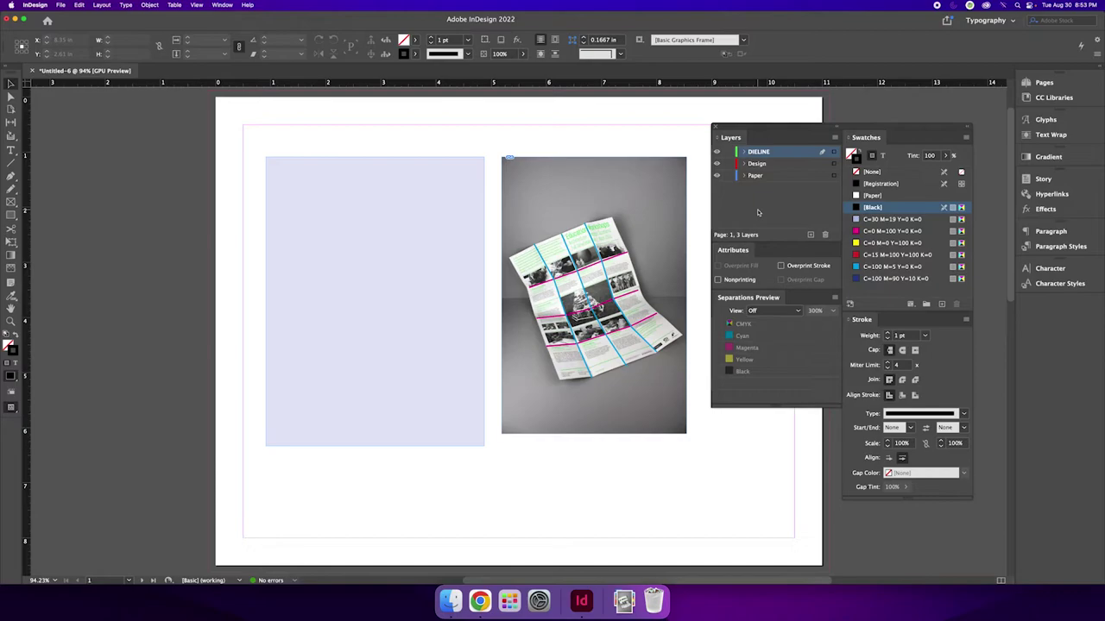
Add a new layer above DIELINE and name it SPOT DULL VARNISH.
left_click(809, 234)
double_click(760, 152)
type("SP")
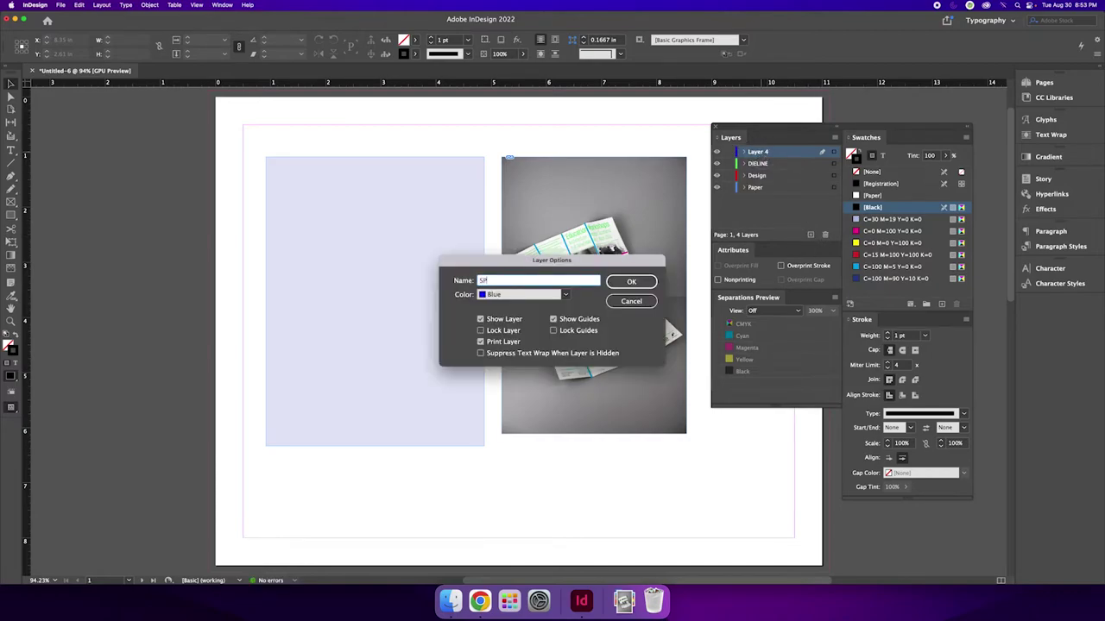
type("OT VARNISH")
left_click(499, 281)
type("DULL")
left_click(632, 281)
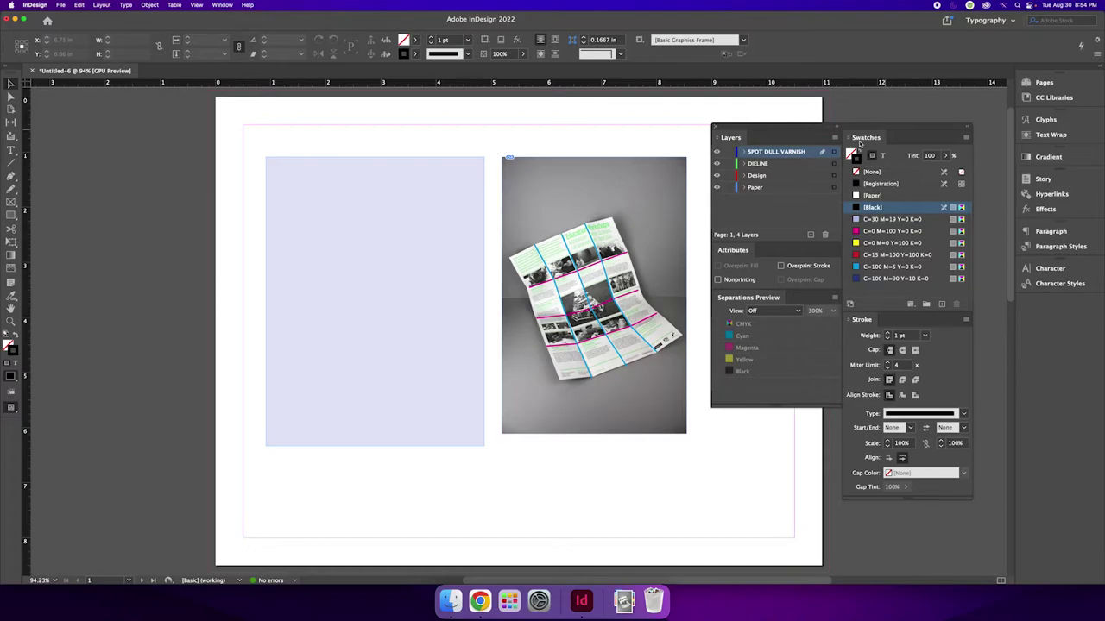
Create a CMYK spot color swatch named DIELINE in green with C=62, M=9, Y=87, K=40.
left_click(966, 139)
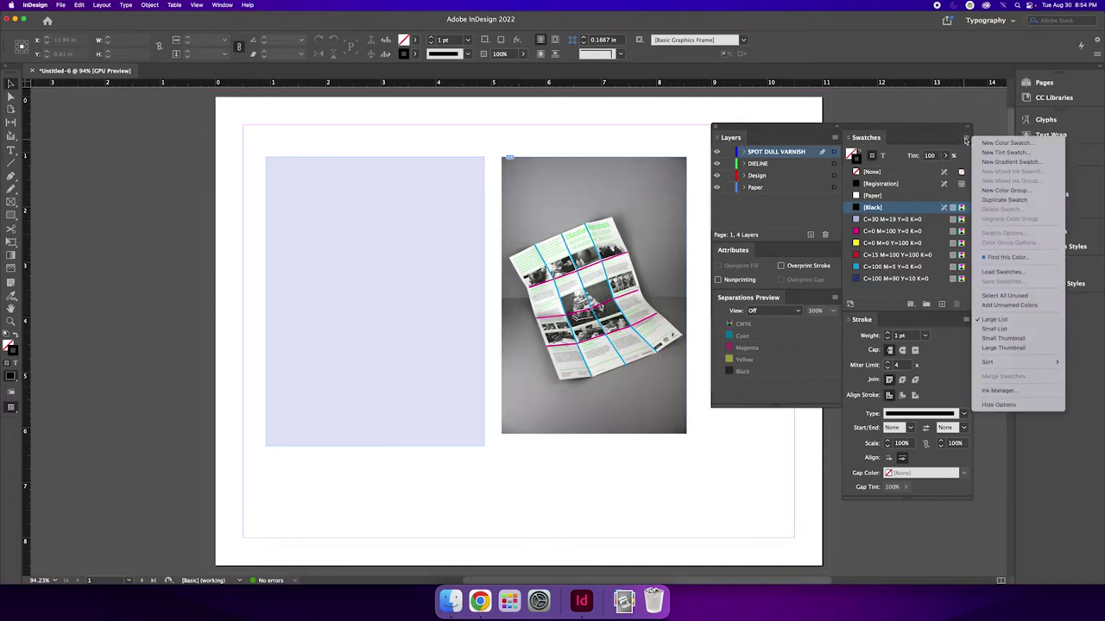
left_click(1035, 145)
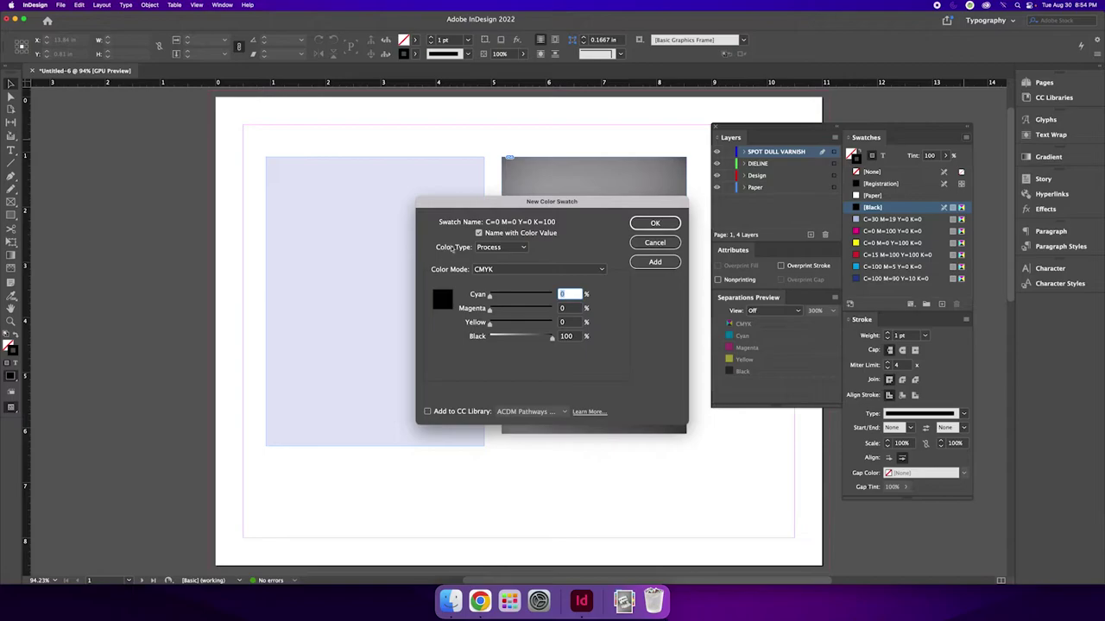
left_click(501, 247)
left_click(498, 272)
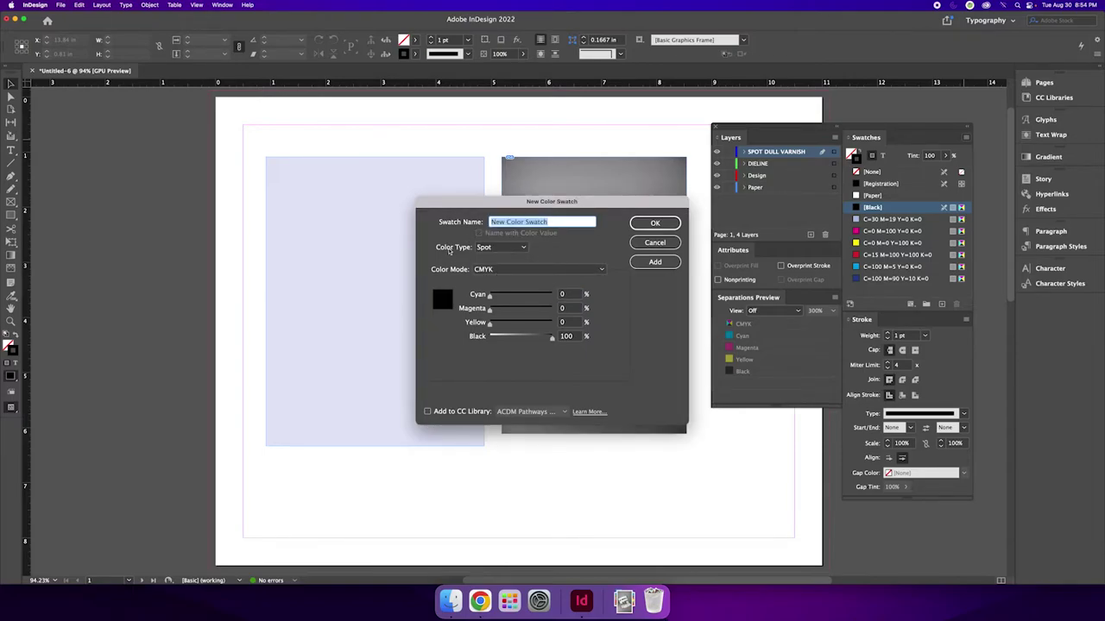
type("DIELINE")
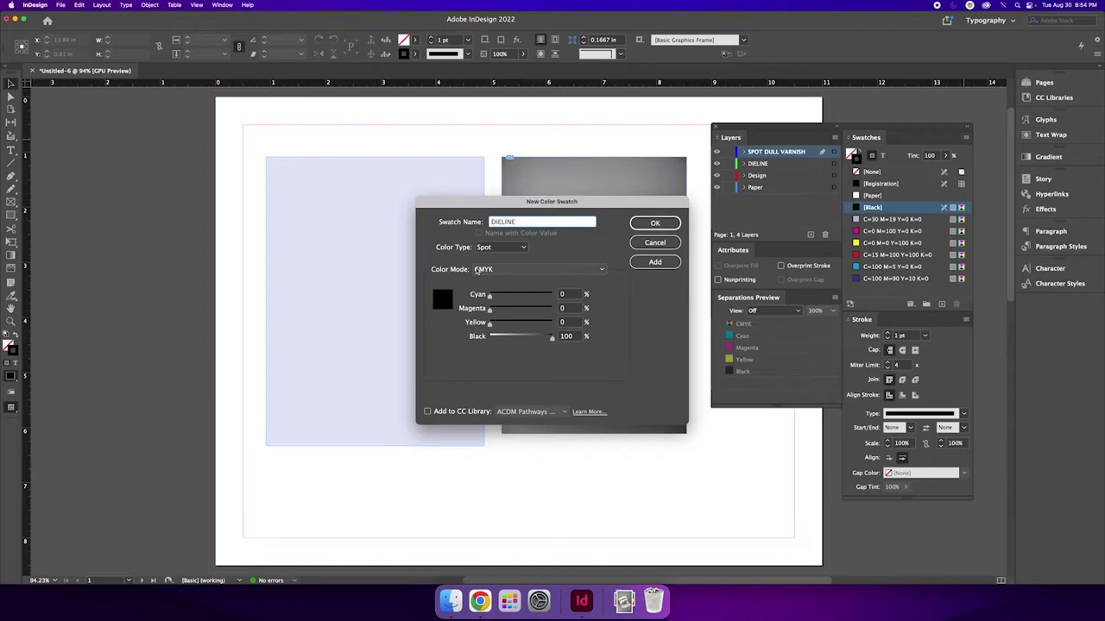
left_click_drag(490, 295, 514, 337)
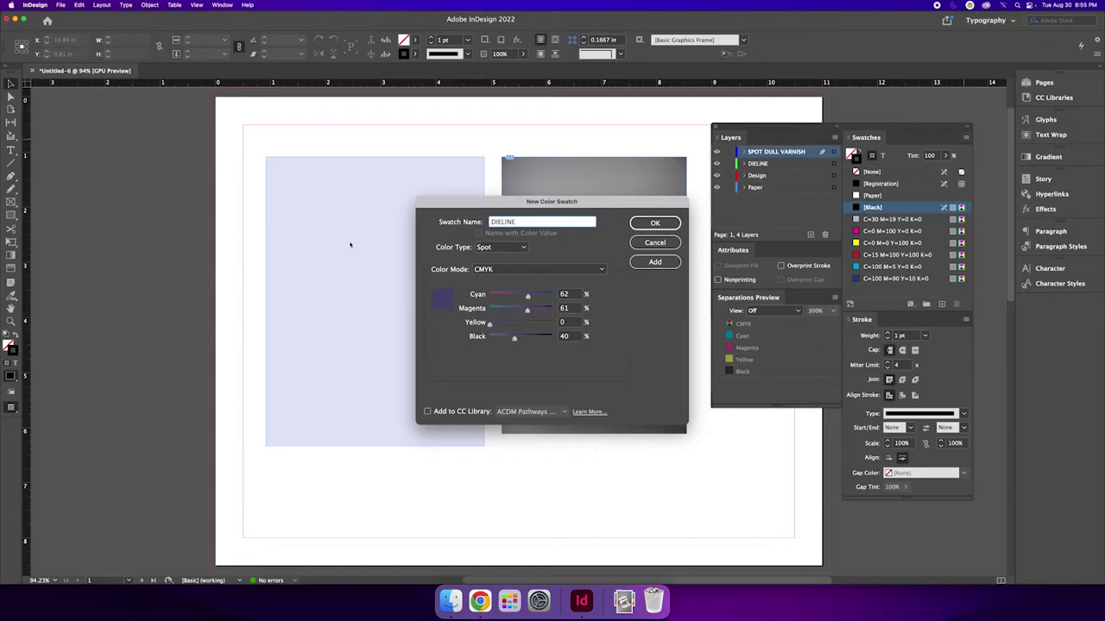
left_click_drag(528, 309, 543, 325)
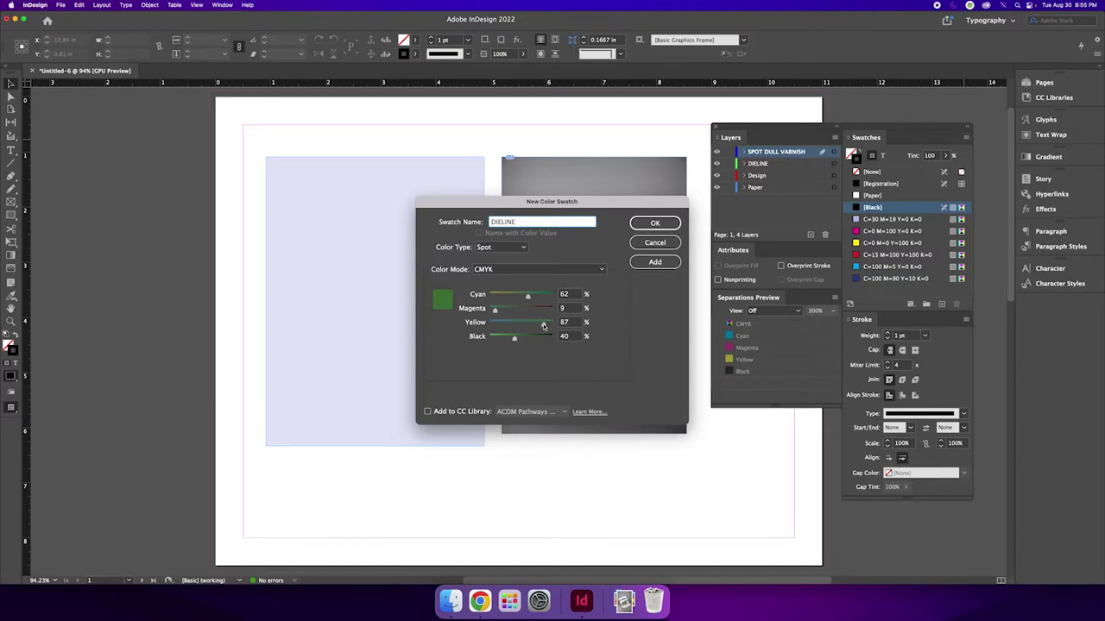
left_click(656, 223)
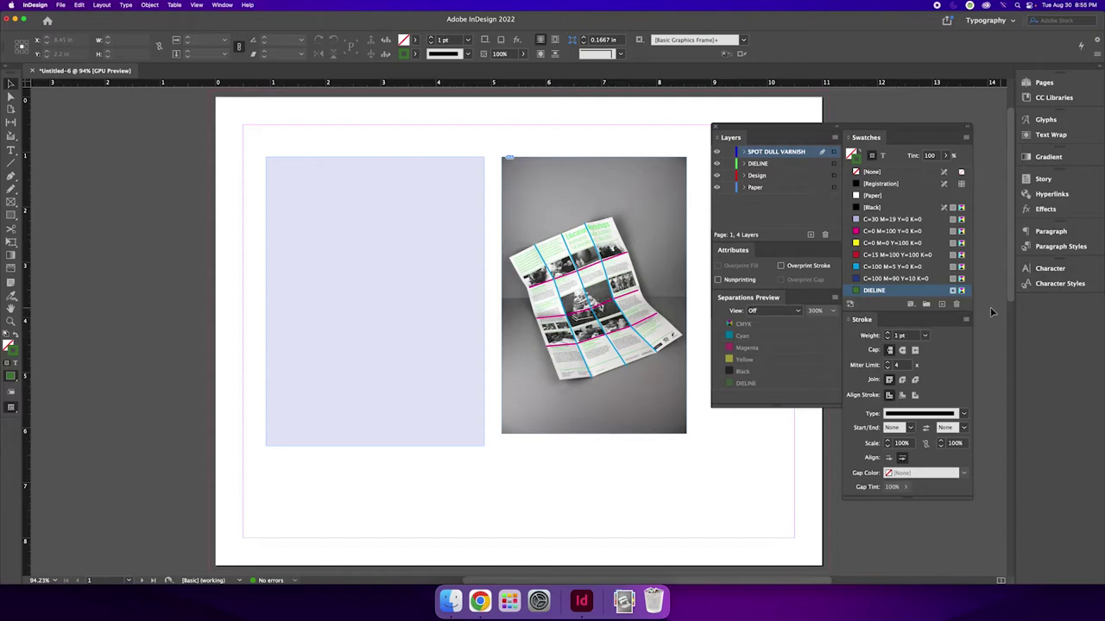
Create a CMYK spot color swatch named DULL VARNISH in teal with C=62, M=0, Y=7, K=40.
left_click(941, 305)
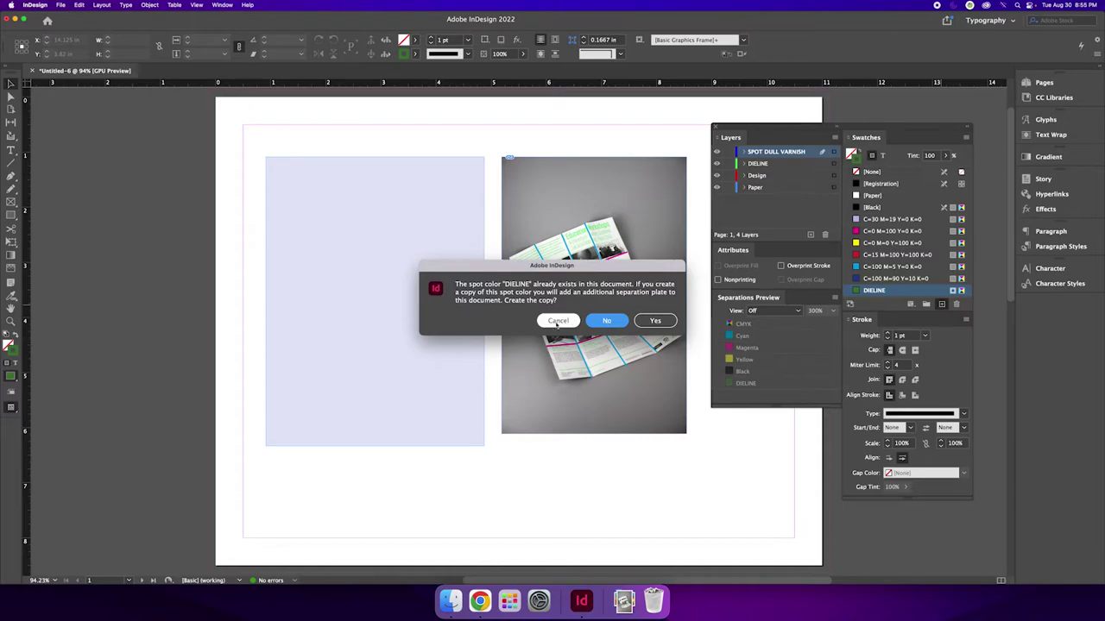
left_click(561, 321)
left_click(967, 139)
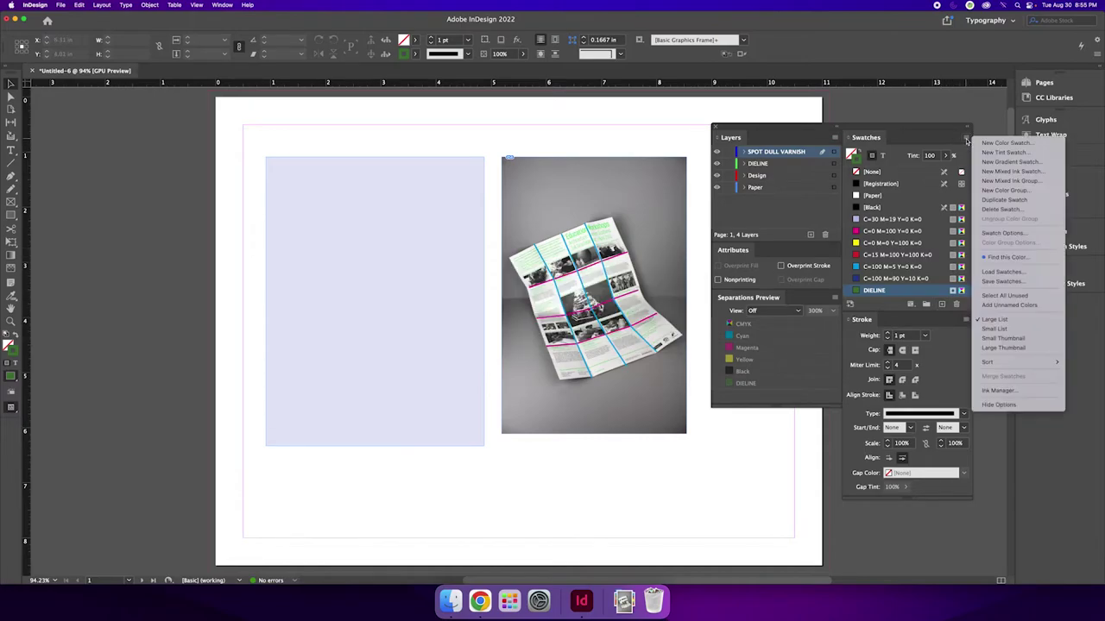
left_click(1003, 144)
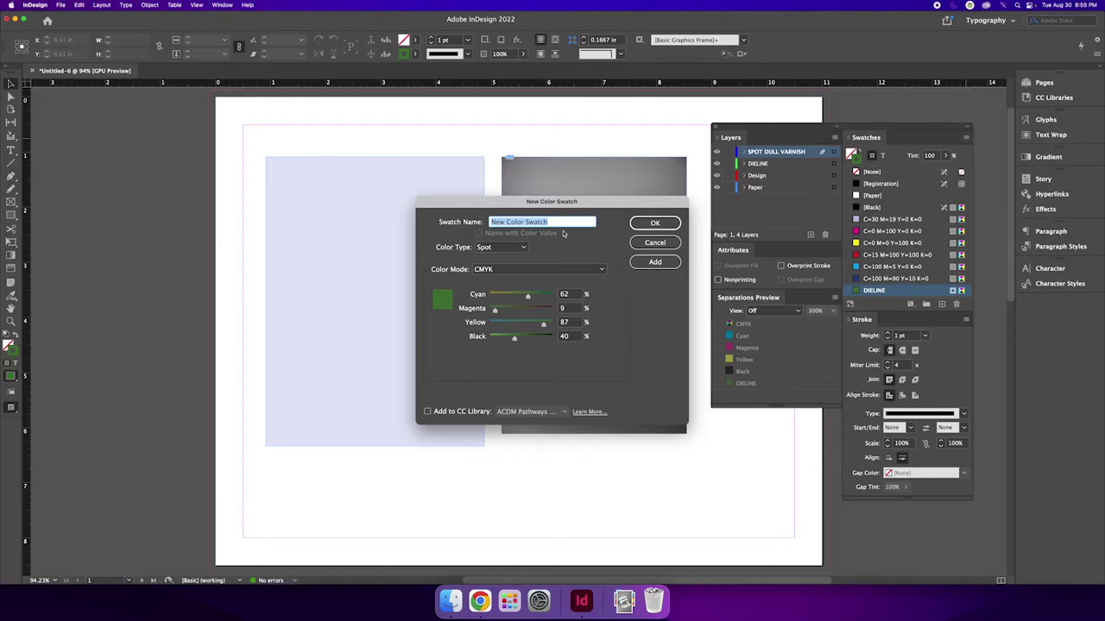
type("DULL VARNISH")
left_click(651, 224)
mouse_move(495, 309)
left_mouse_down()
mouse_move(534, 312)
mouse_move(494, 324)
left_mouse_up()
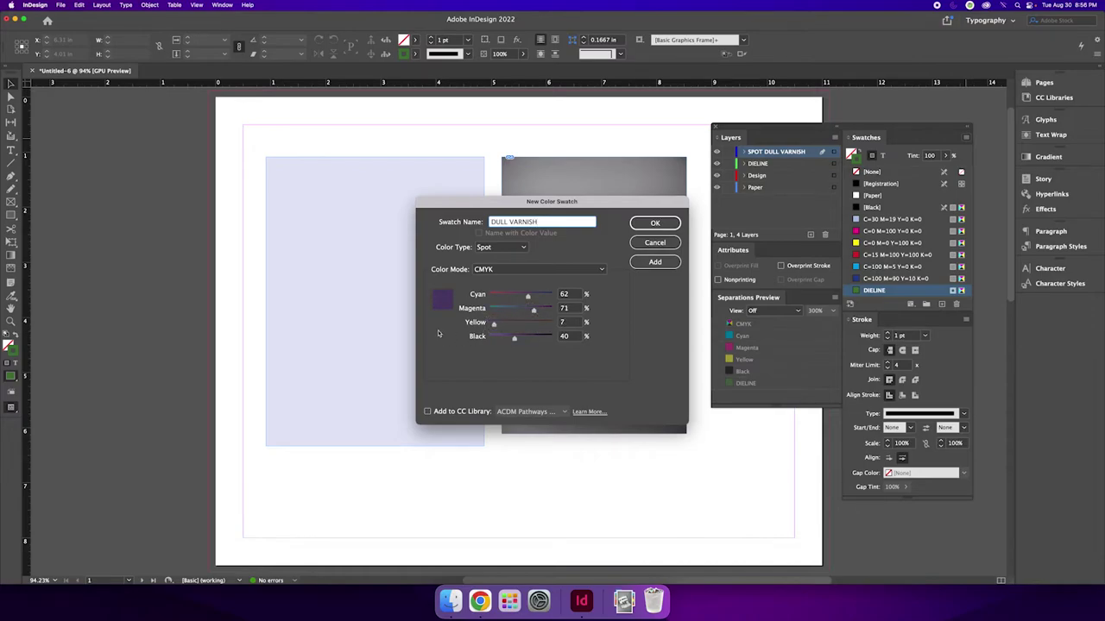
left_click_drag(534, 312, 489, 309)
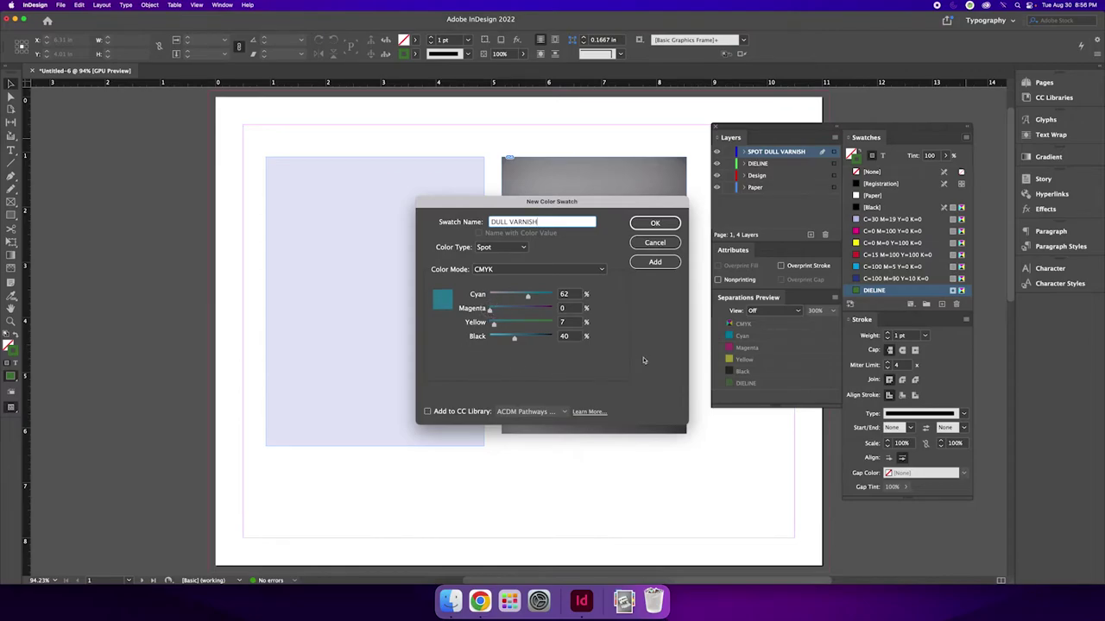
left_click(654, 223)
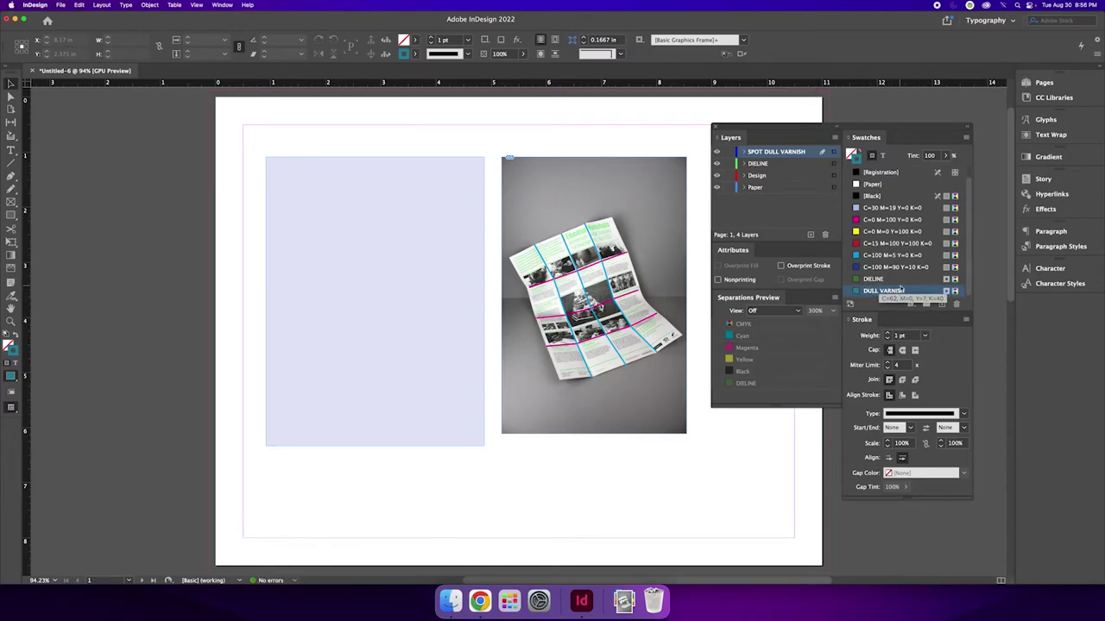
left_click(164, 275)
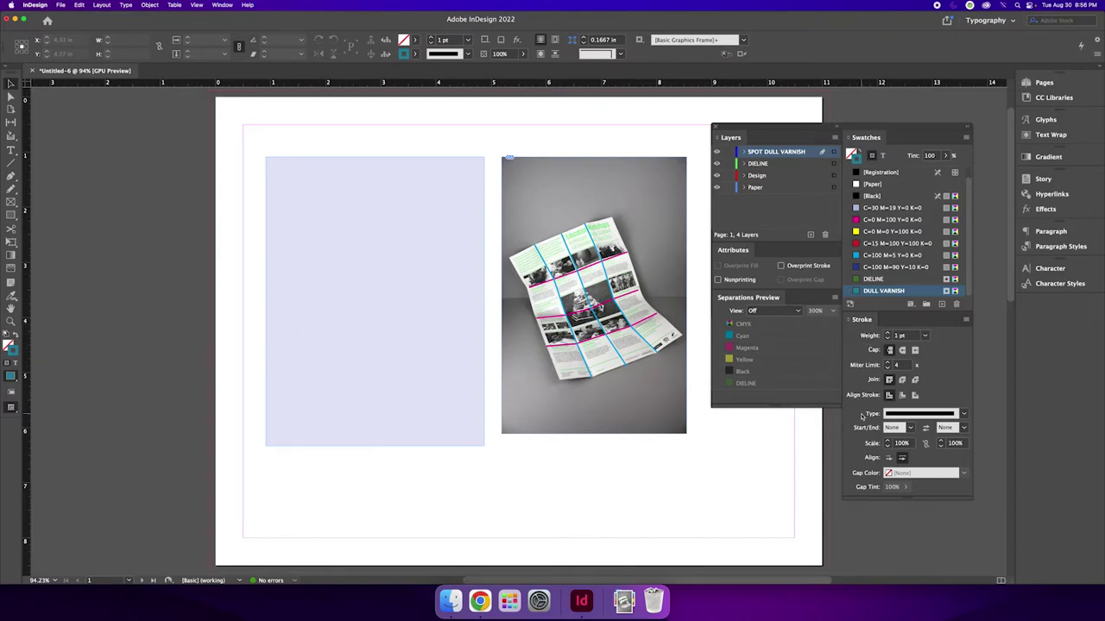
left_click(898, 414)
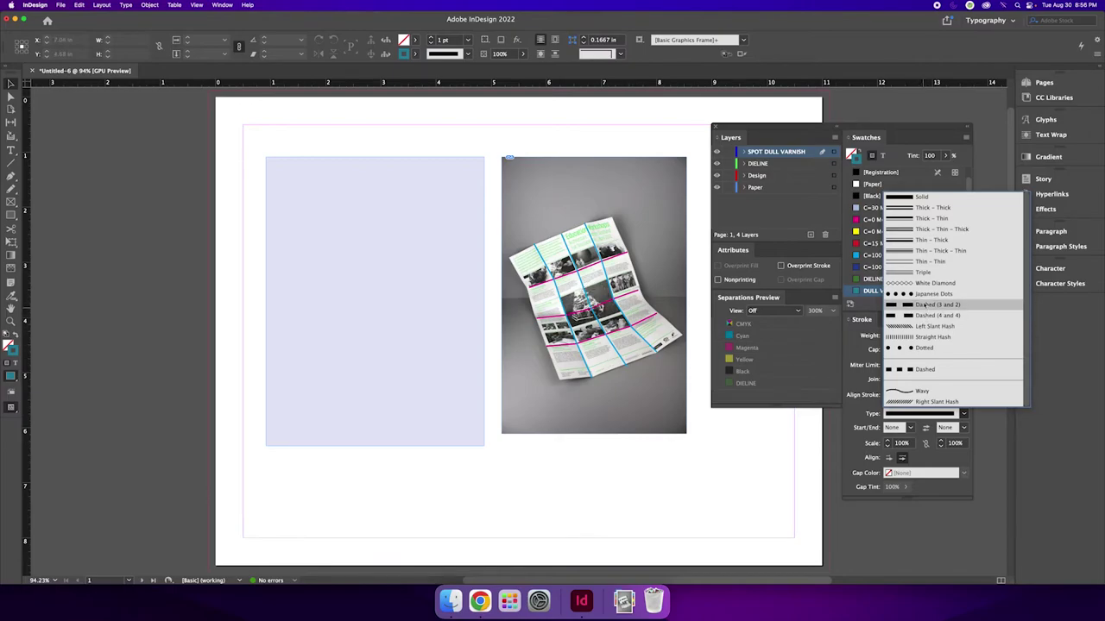
left_click(147, 234)
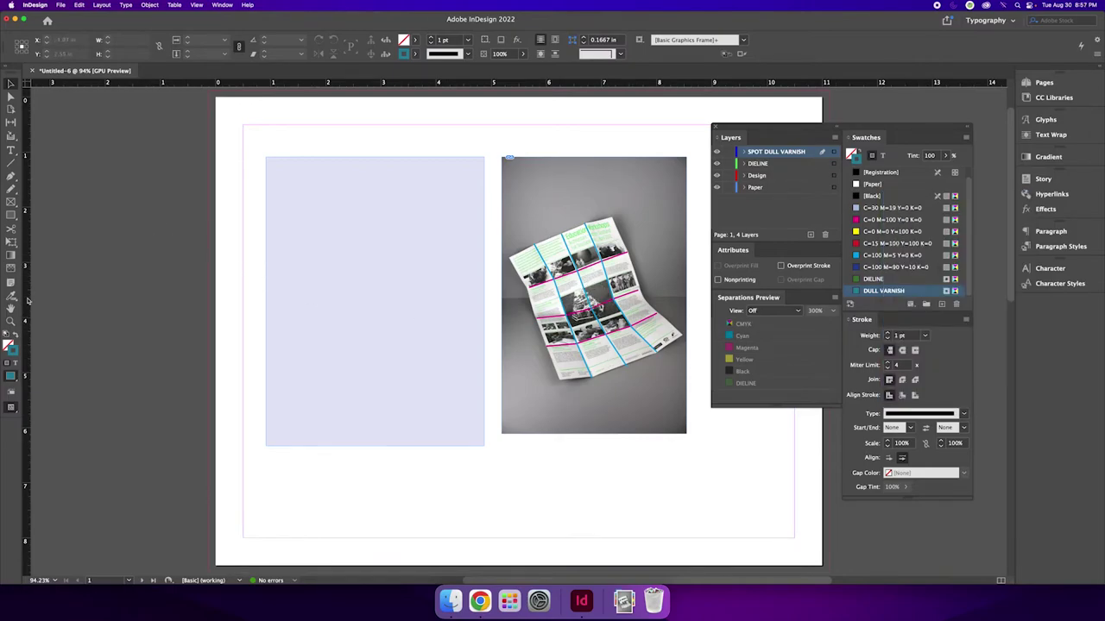
Make DIELINE the active layer and lock the SPOT DULL VARNISH, Design and Paper layers.
left_click(10, 176)
left_click(759, 165)
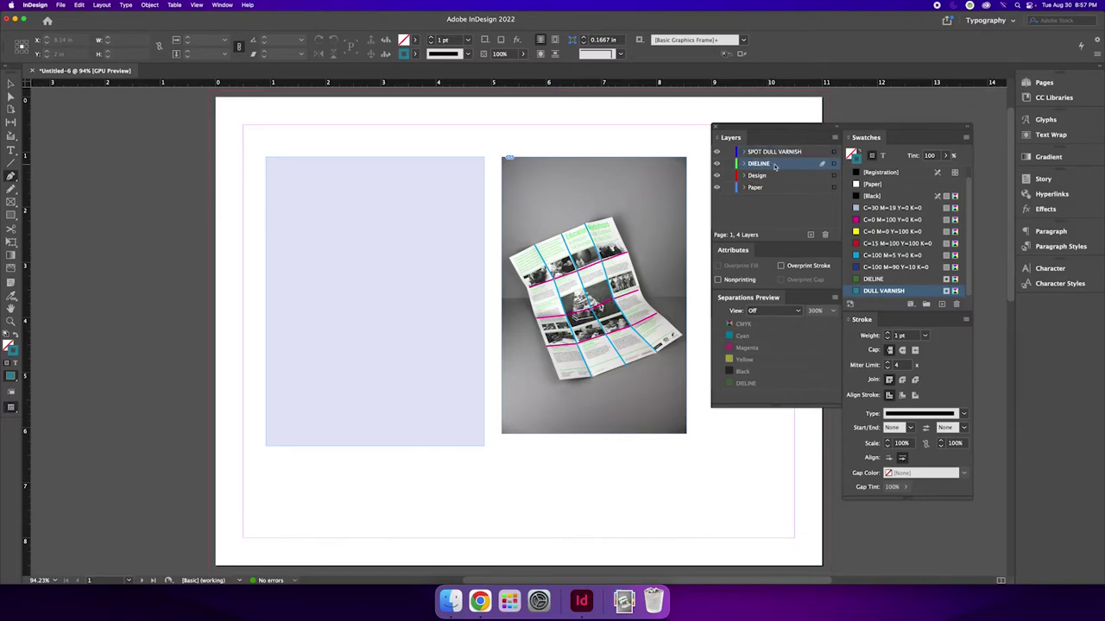
left_click(763, 167)
left_click_drag(728, 152, 728, 188)
Draw a straight vertical line about 5.86 in long across the lavender rectangle at about X 1.42 in, extending past both ends.
left_click(11, 162)
mouse_move(294, 140)
left_mouse_down()
mouse_move(294, 349)
mouse_move(338, 352)
mouse_move(285, 361)
mouse_move(296, 508)
mouse_move(295, 462)
left_mouse_up()
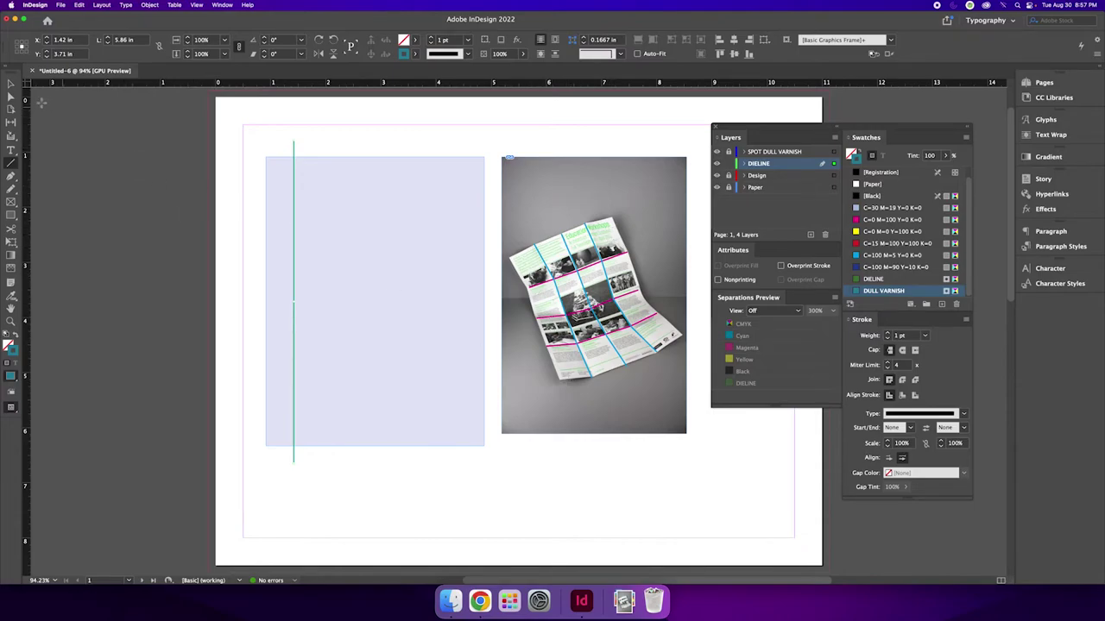
left_click(11, 84)
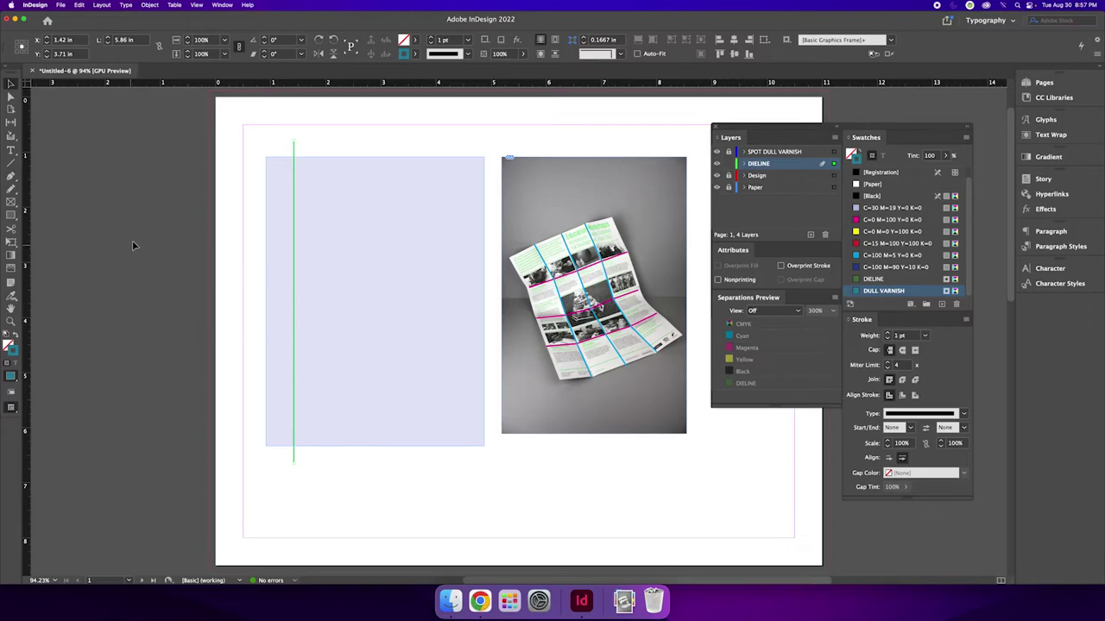
left_click(242, 194)
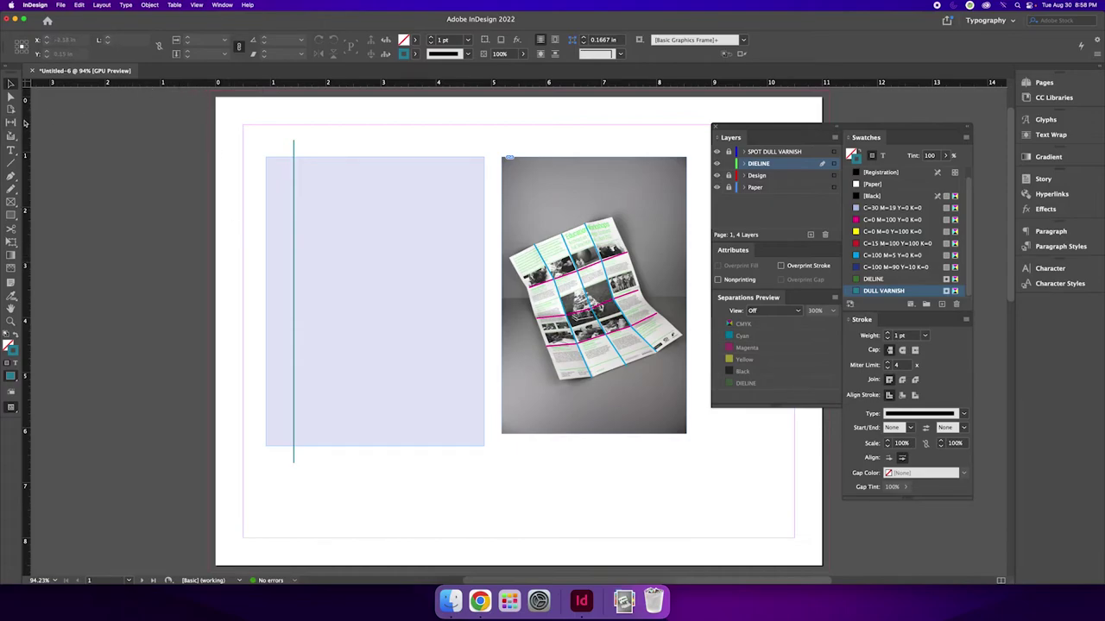
Add a vertical guide at X -0.8 in and move the vertical line onto the lavender rectangle's left edge.
mouse_move(25, 123)
left_mouse_down()
mouse_move(321, 129)
mouse_move(171, 131)
left_mouse_up()
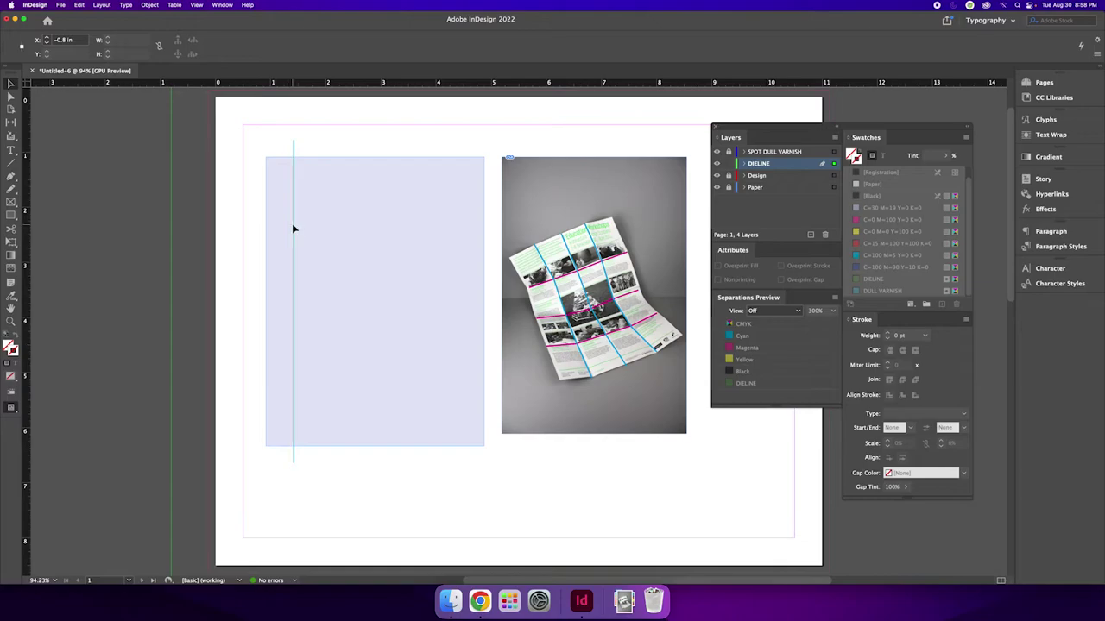
left_click_drag(294, 228, 265, 224)
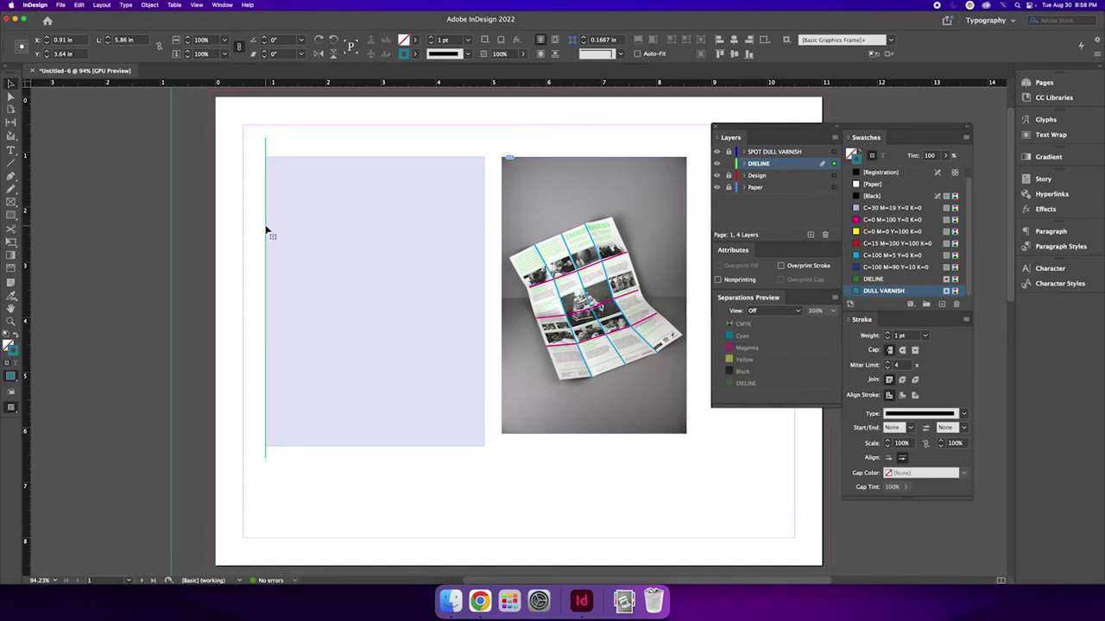
Duplicate the vertical line onto the lavender rectangle's right edge and three places between, and distribute all five lines evenly by their horizontal centers.
left_click_drag(290, 231, 486, 240)
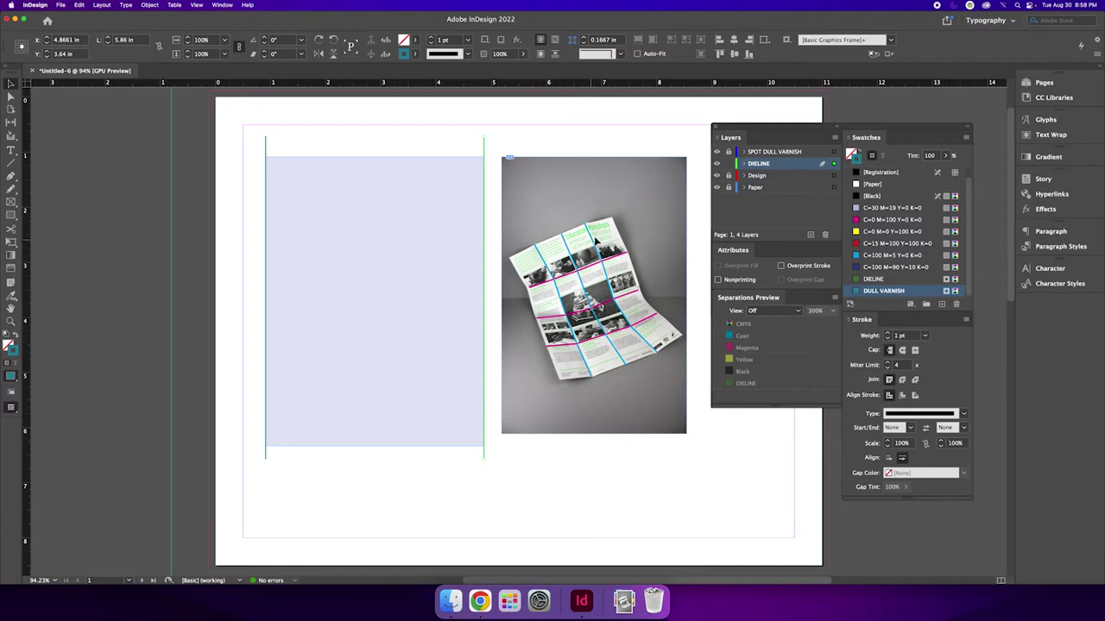
left_click_drag(485, 254, 341, 252)
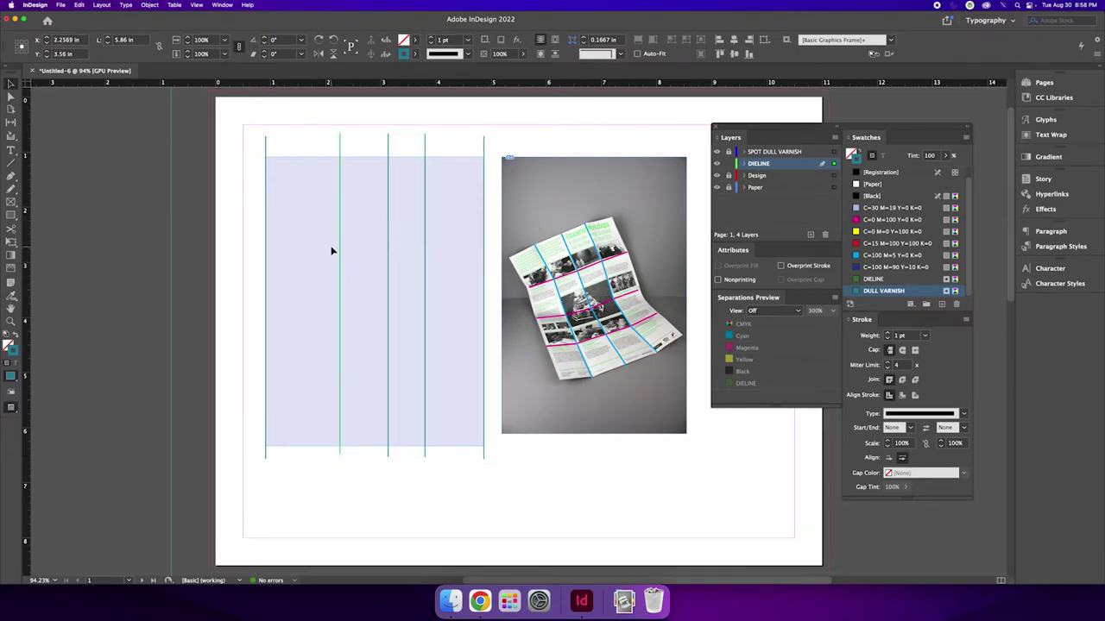
left_click_drag(241, 121, 510, 148)
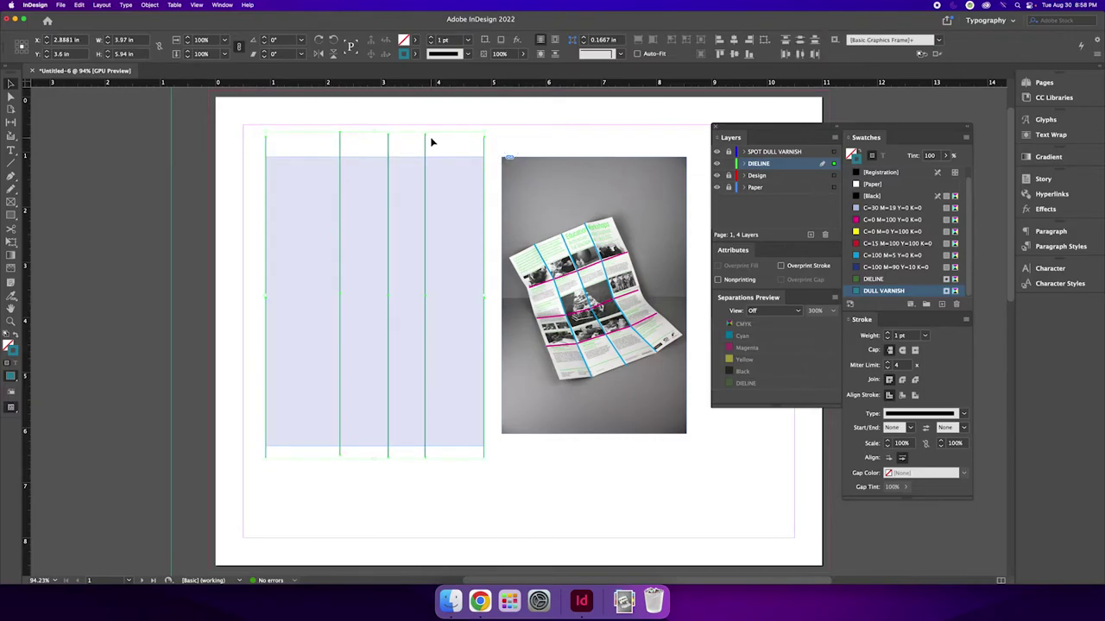
left_click(222, 5)
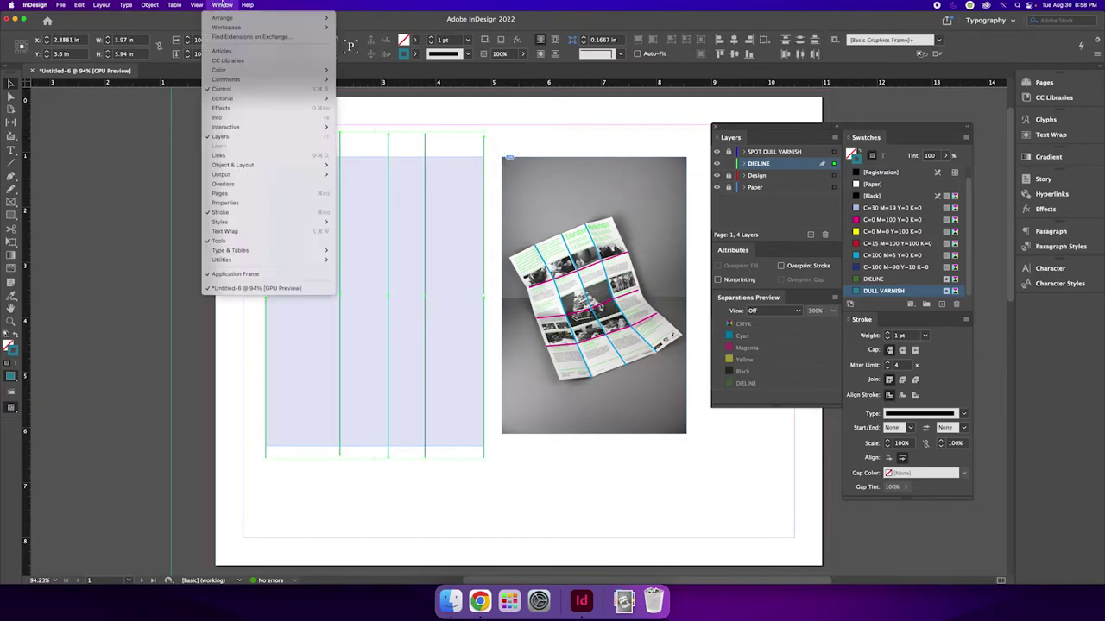
mouse_move(257, 175)
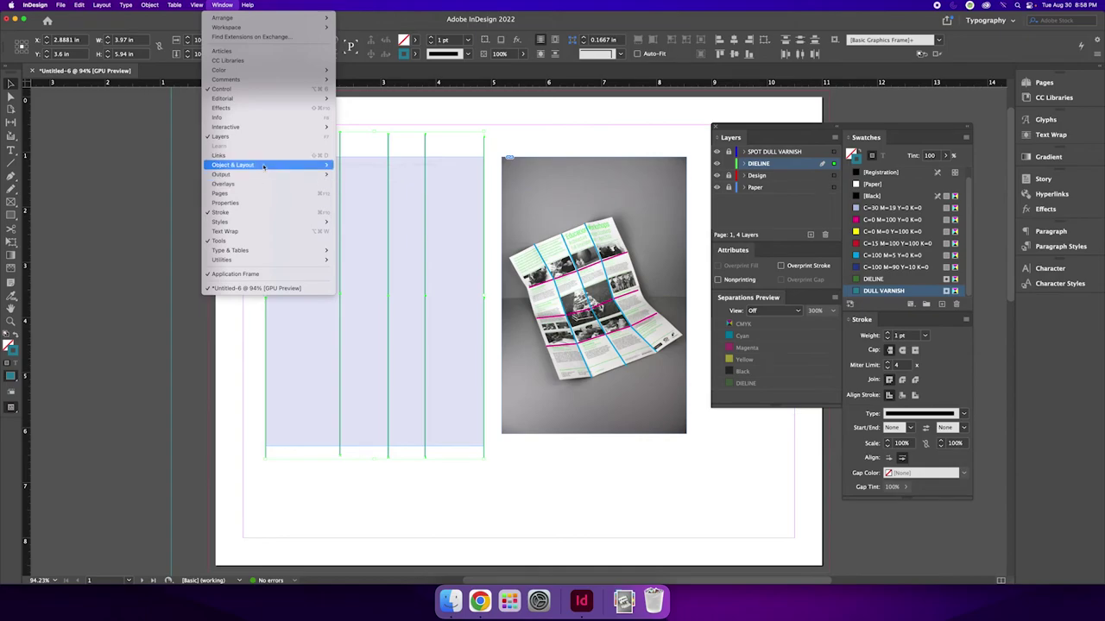
left_click(366, 165)
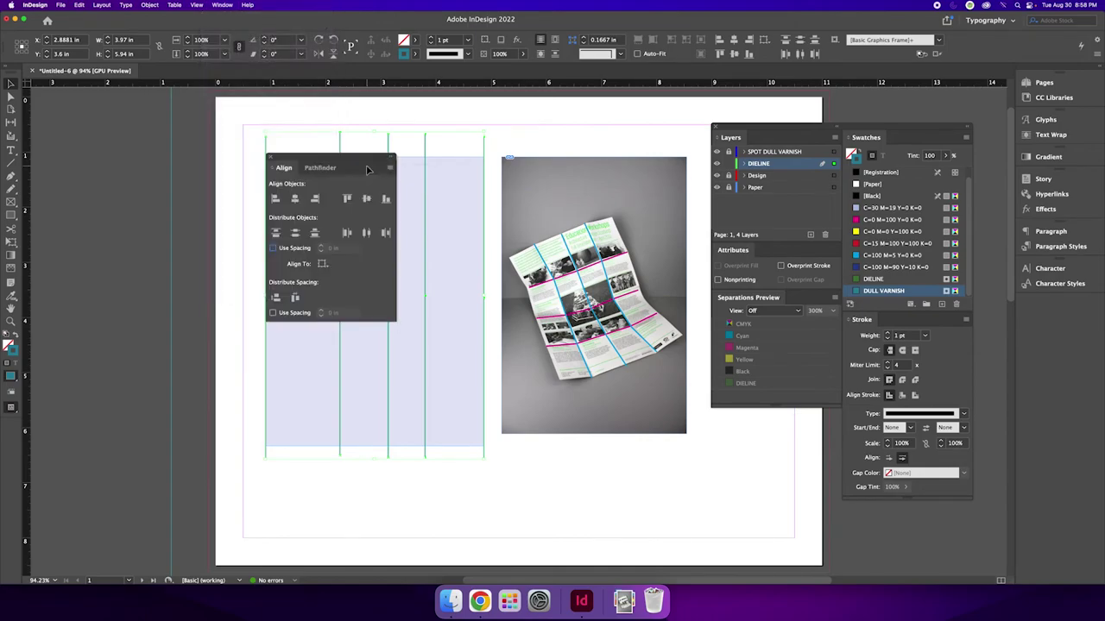
left_click_drag(334, 164, 149, 154)
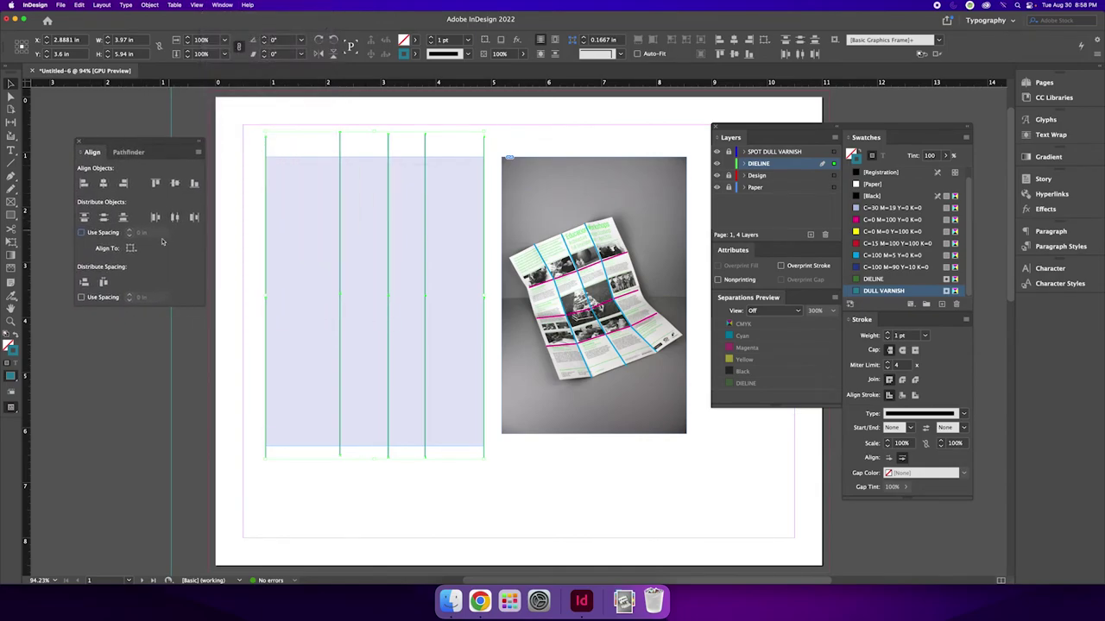
left_click(174, 217)
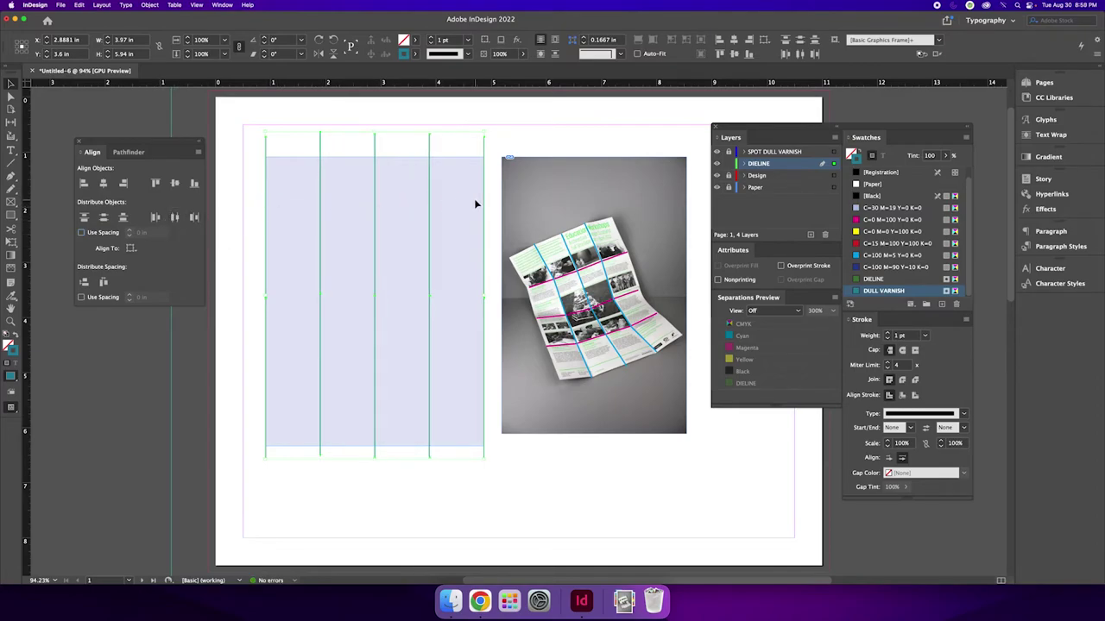
Delete the two outer vertical lines lying on the lavender rectangle's left and right edges.
left_click_drag(516, 133, 476, 147)
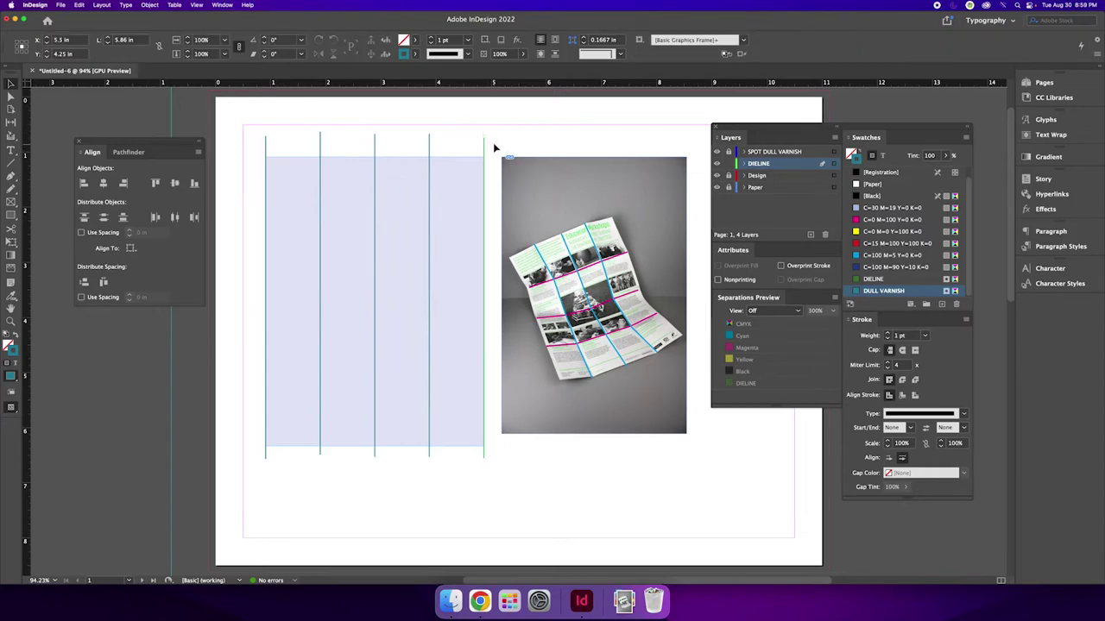
key("Delete")
left_click(269, 138)
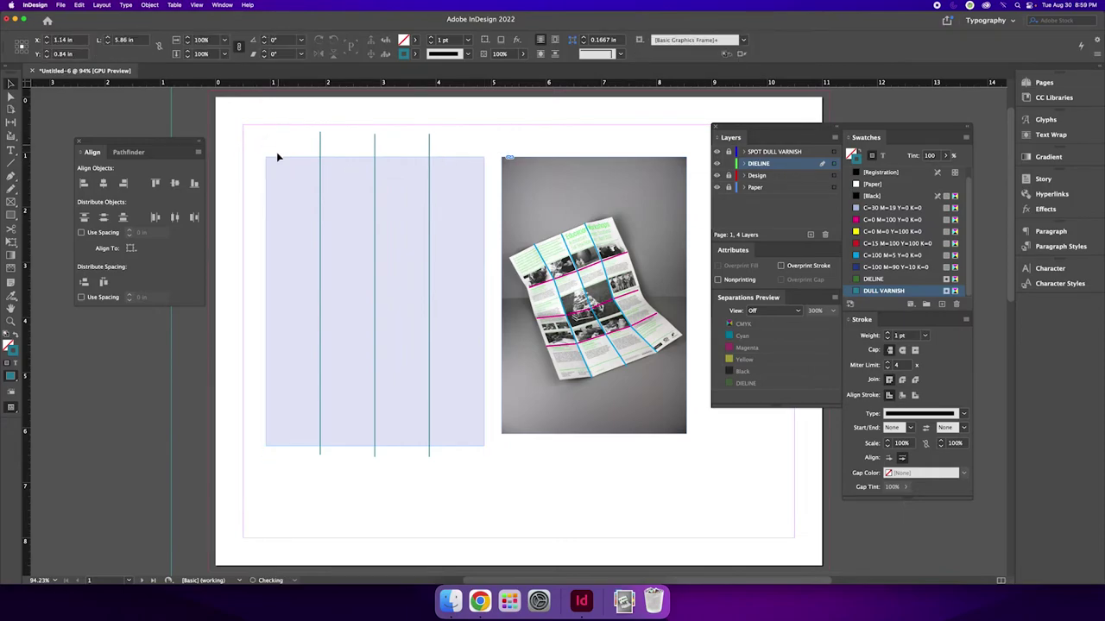
left_click(277, 157)
Set the three vertical fold lines to a 0.25 pt stroke with the Dashed (4 and 4) type.
left_click_drag(283, 131, 458, 147)
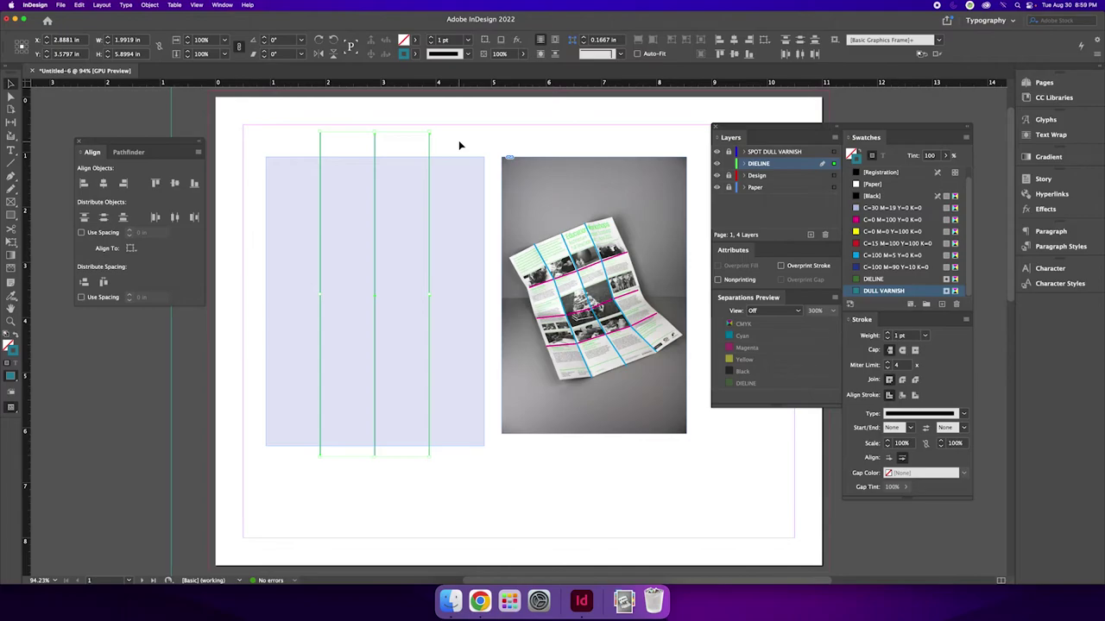
triple_click(904, 335)
type("1")
key("Return")
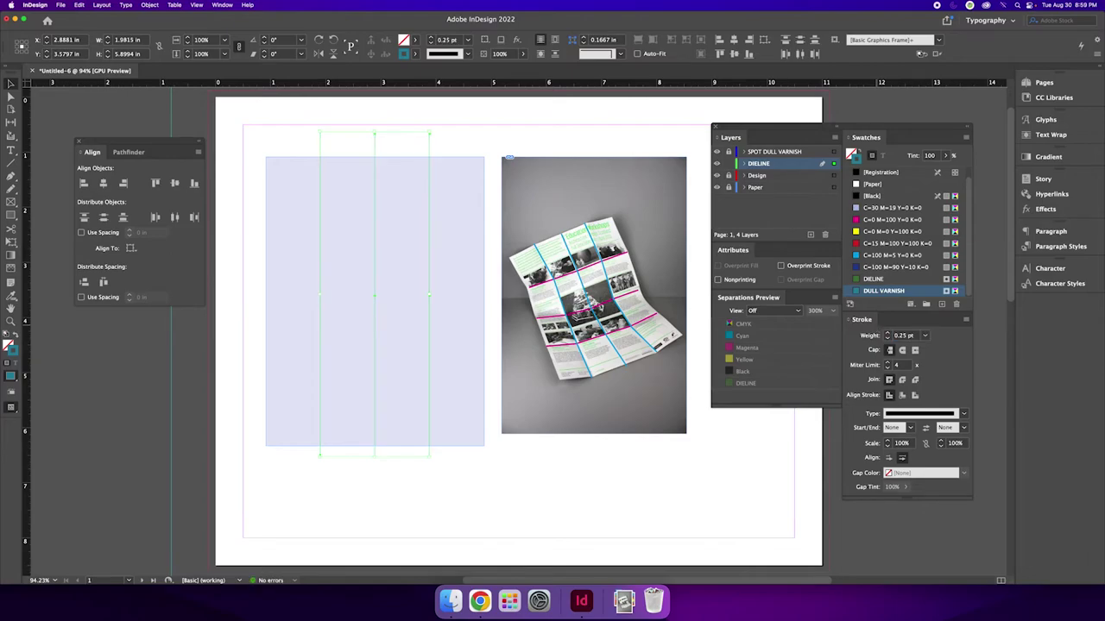
left_click(964, 415)
left_click(925, 306)
left_click(964, 414)
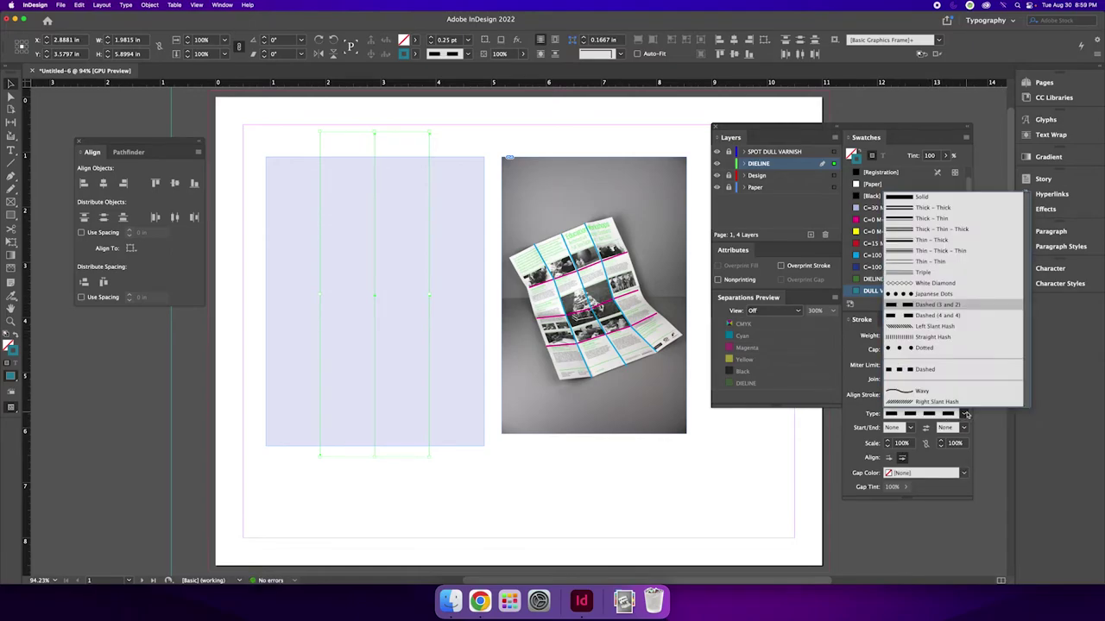
left_click(937, 316)
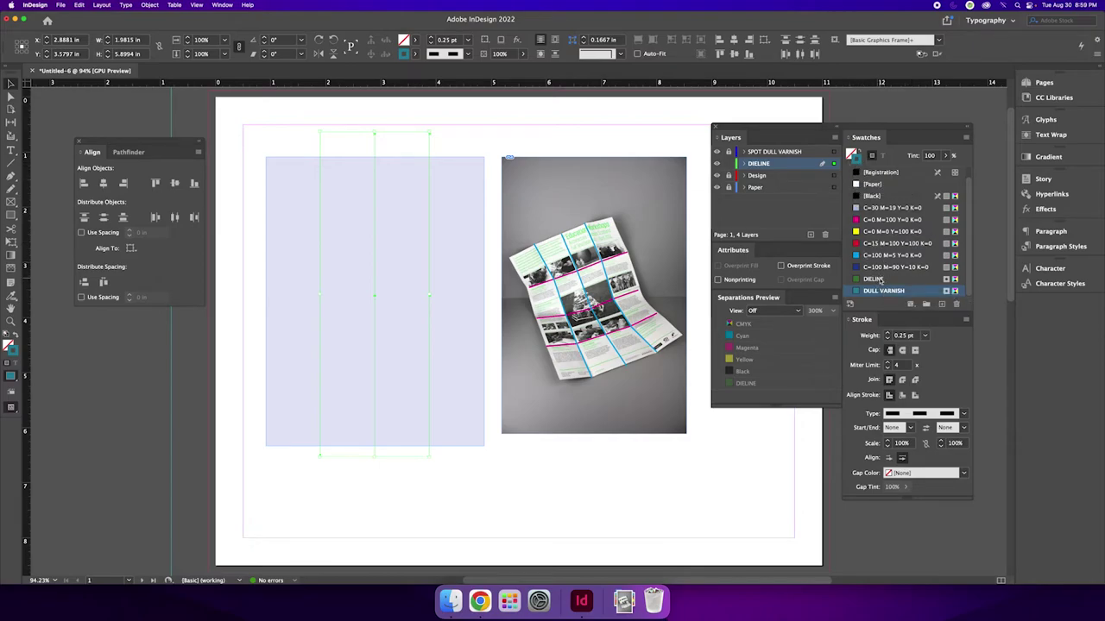
Apply the DIELINE spot swatch to the stroke of the three vertical fold lines.
left_click(876, 279)
left_click(388, 459)
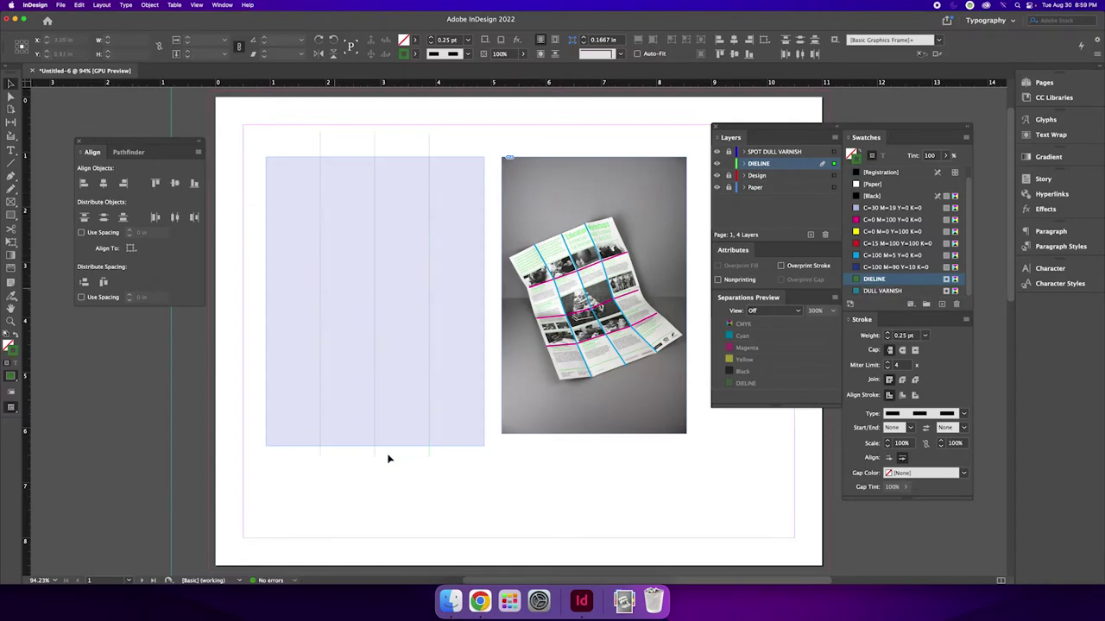
left_click_drag(448, 469, 316, 450)
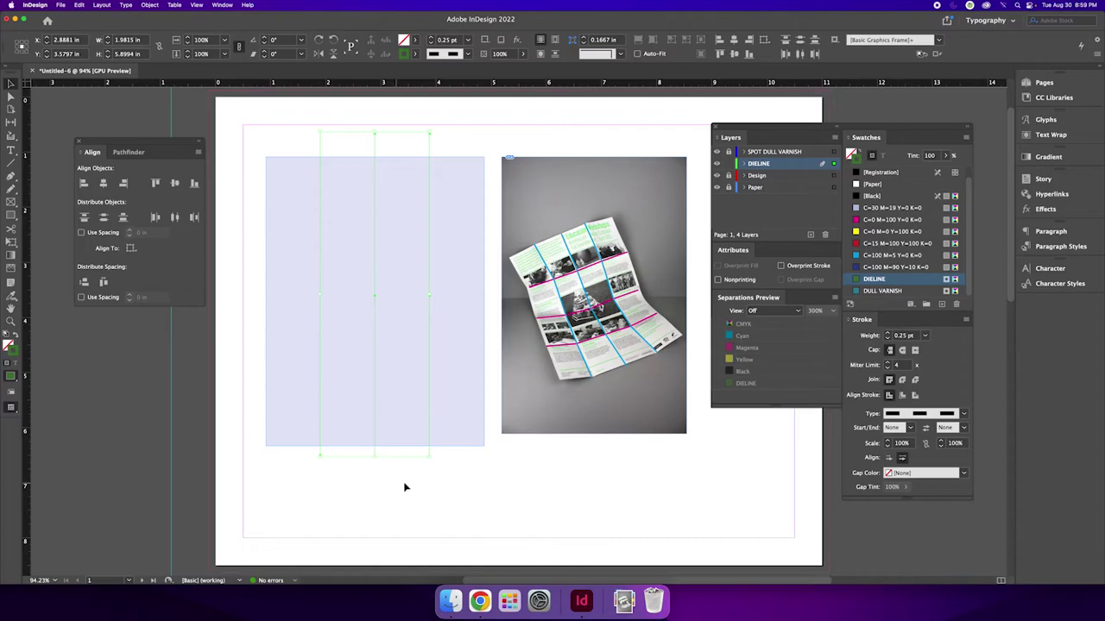
left_click(432, 488)
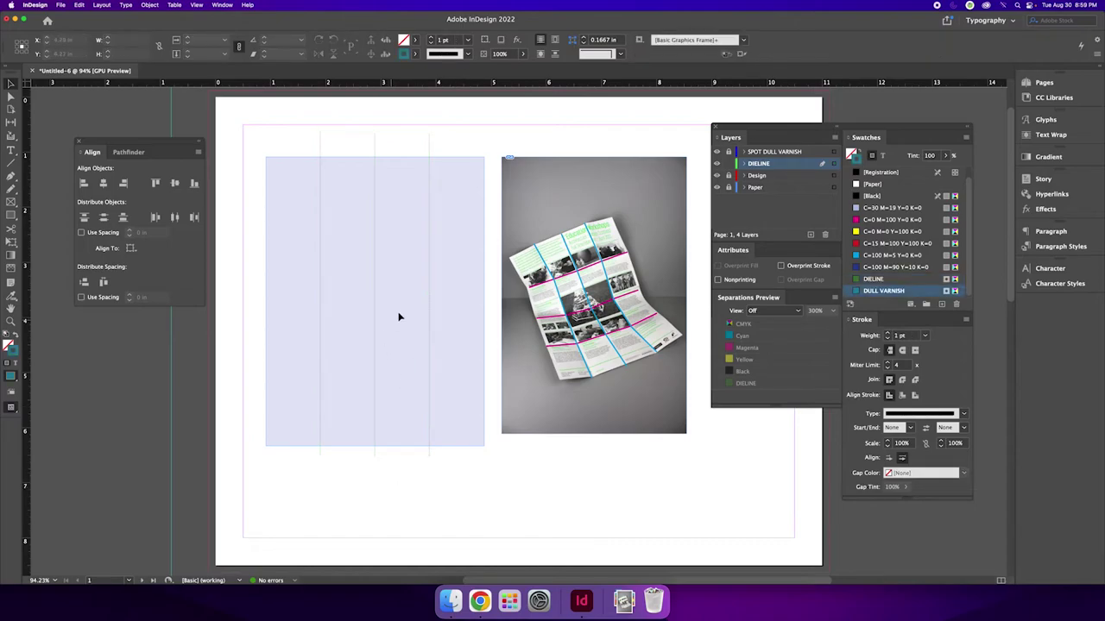
Examine the dash pattern of the vertical fold lines up close and return to the full page view.
key("super+equal")
key("super+equal")
key("super+equal")
key("super+equal")
key("super+equal")
key("super+equal")
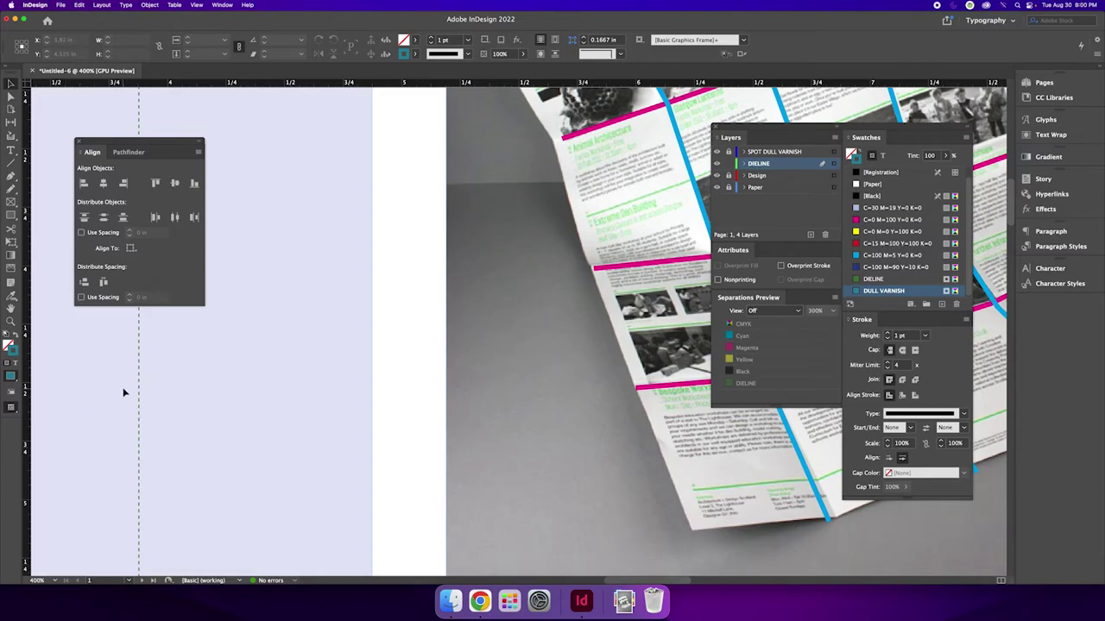
key("super+0")
Draw a straight horizontal line about 4.23 in long across the upper part of the lavender rectangle, extending past both sides.
left_click(270, 138)
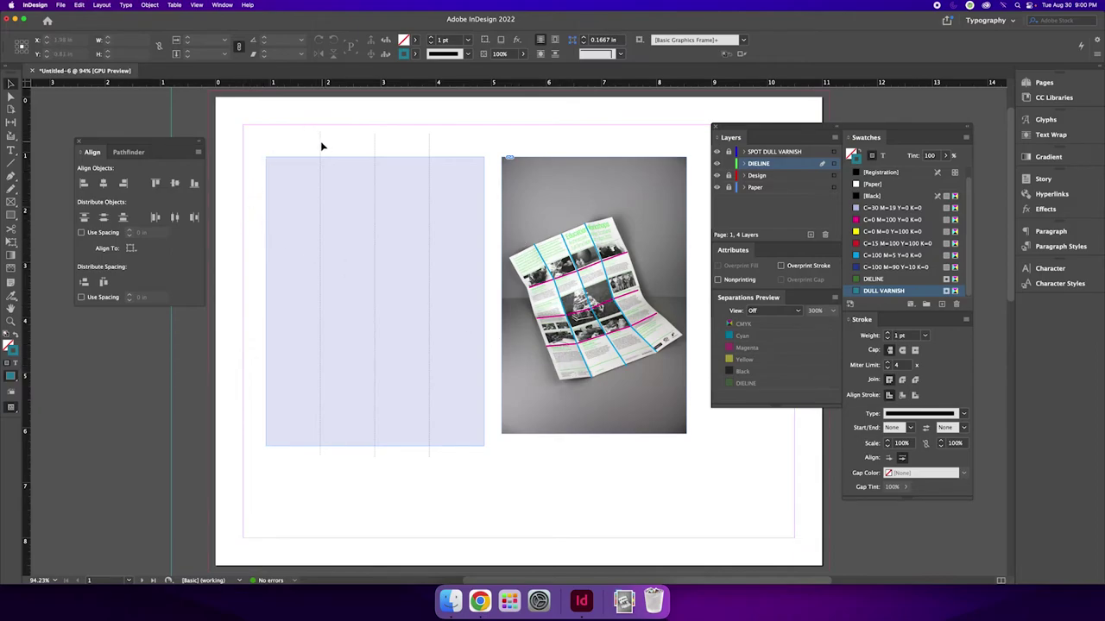
left_click(10, 162)
left_click_drag(254, 175, 493, 183)
key("v")
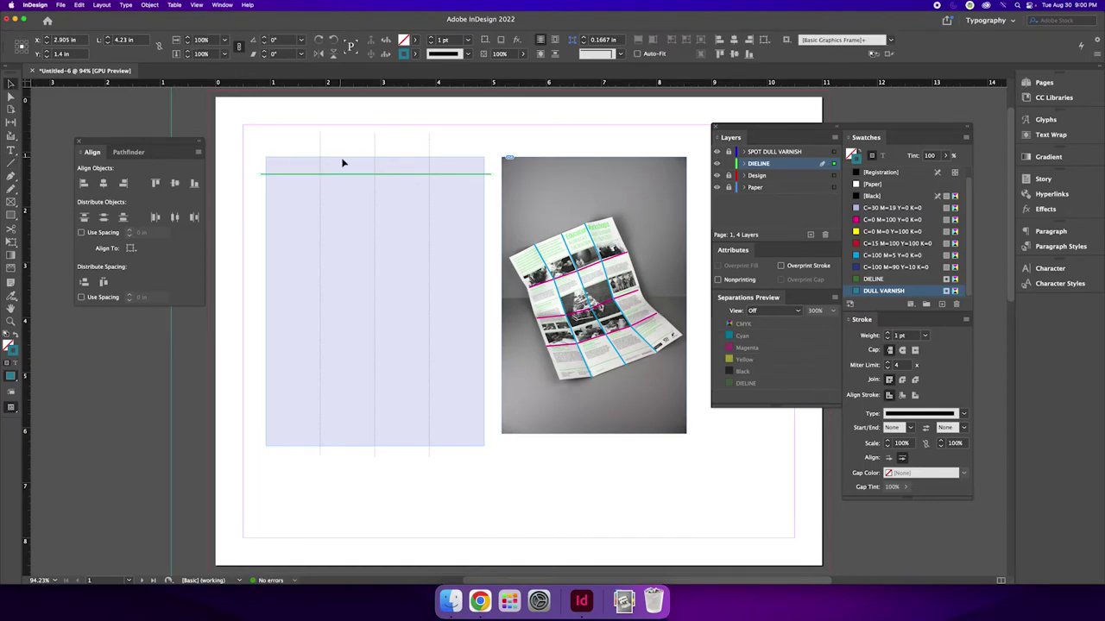
Place the horizontal line on the rectangle's top edge, copy it to the bottom edge and three places between, and distribute all five by vertical centers.
left_click_drag(348, 177, 336, 450)
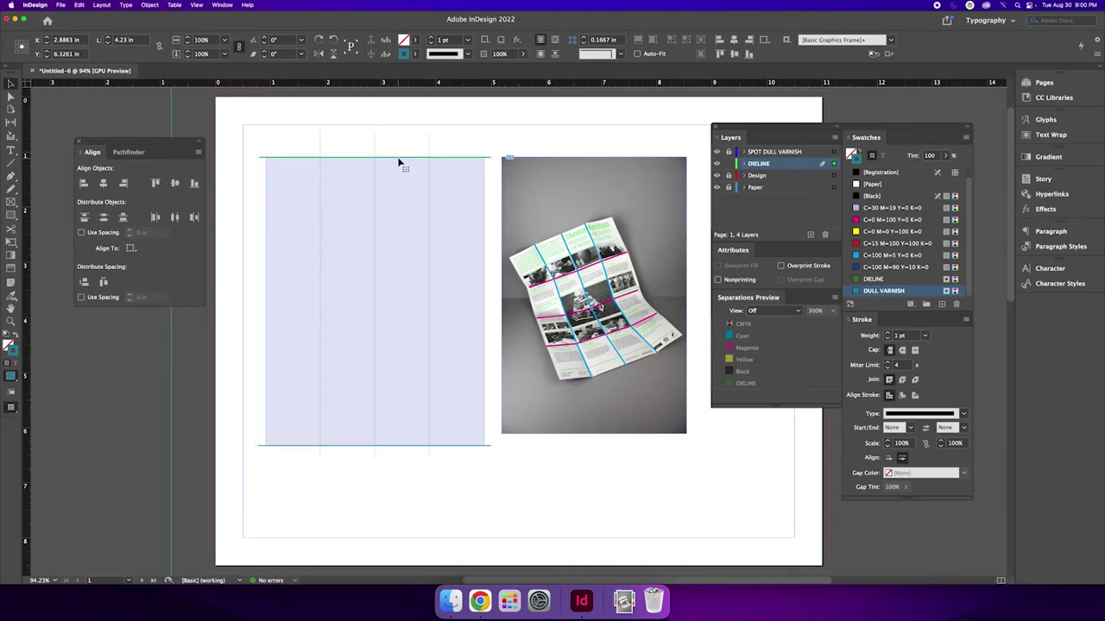
left_click_drag(399, 163, 406, 356)
left_click_drag(236, 158, 261, 479)
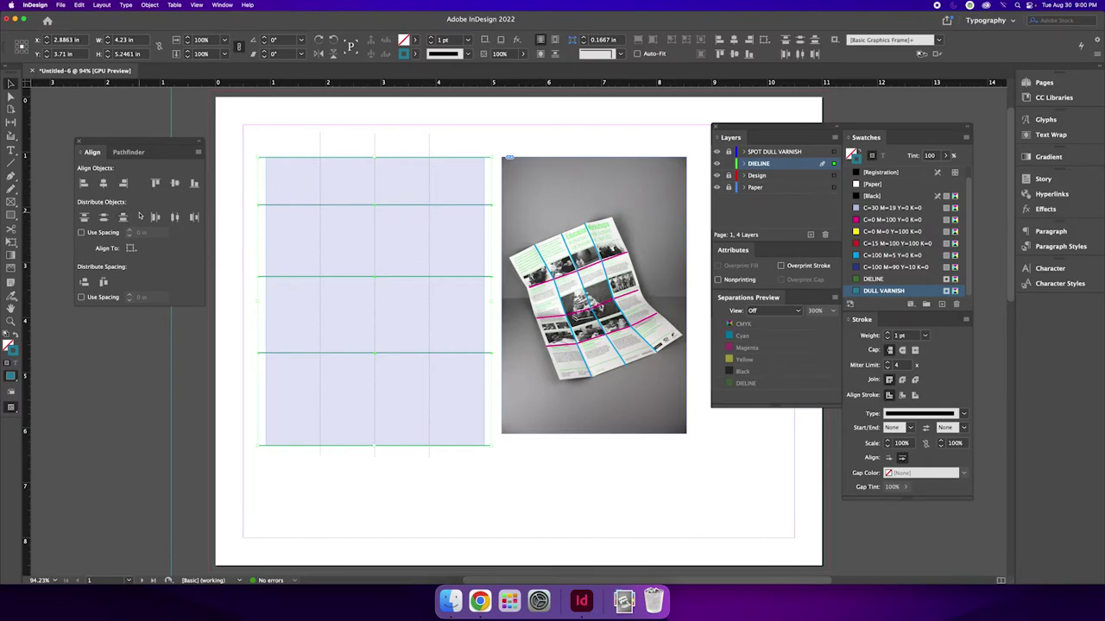
left_click(104, 218)
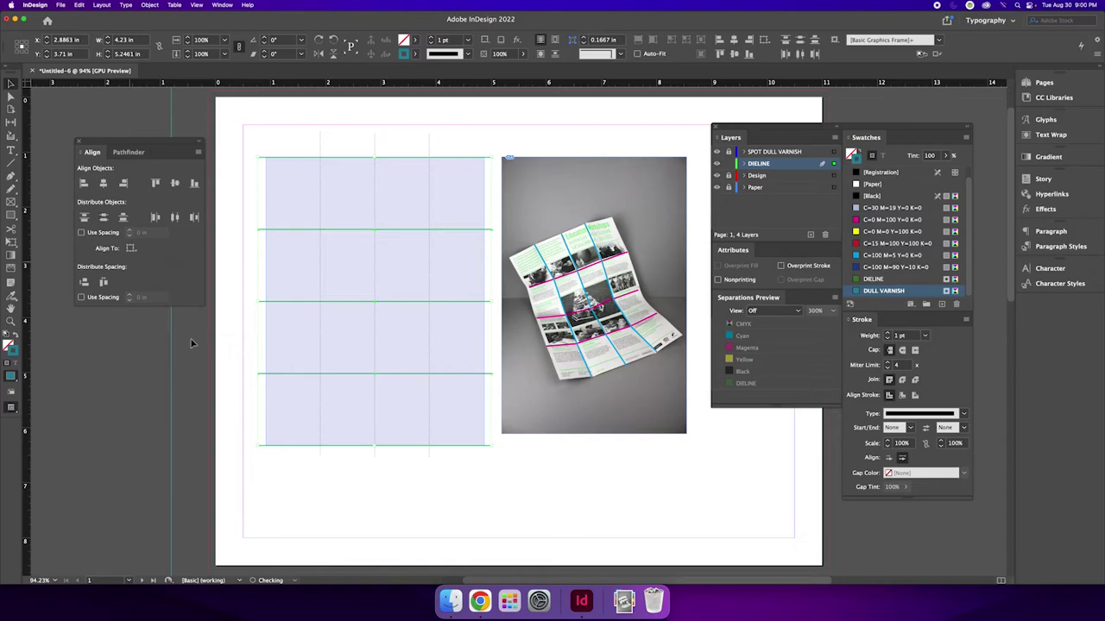
left_click(337, 524)
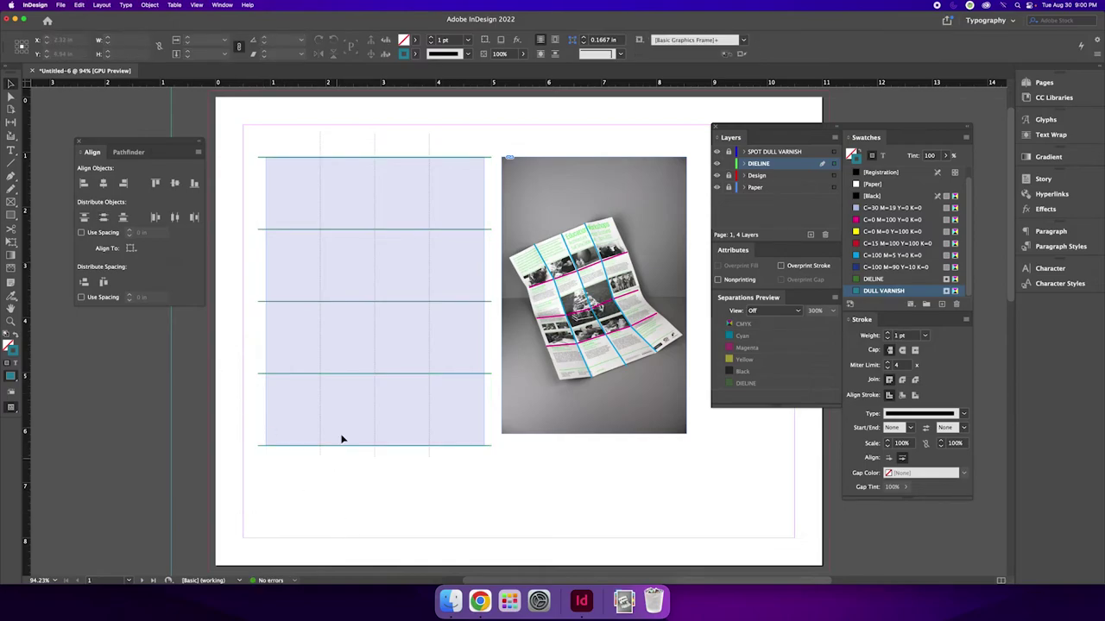
Delete the two outer horizontal lines lying on the lavender rectangle's top and bottom edges.
left_click(489, 158)
left_click(510, 481)
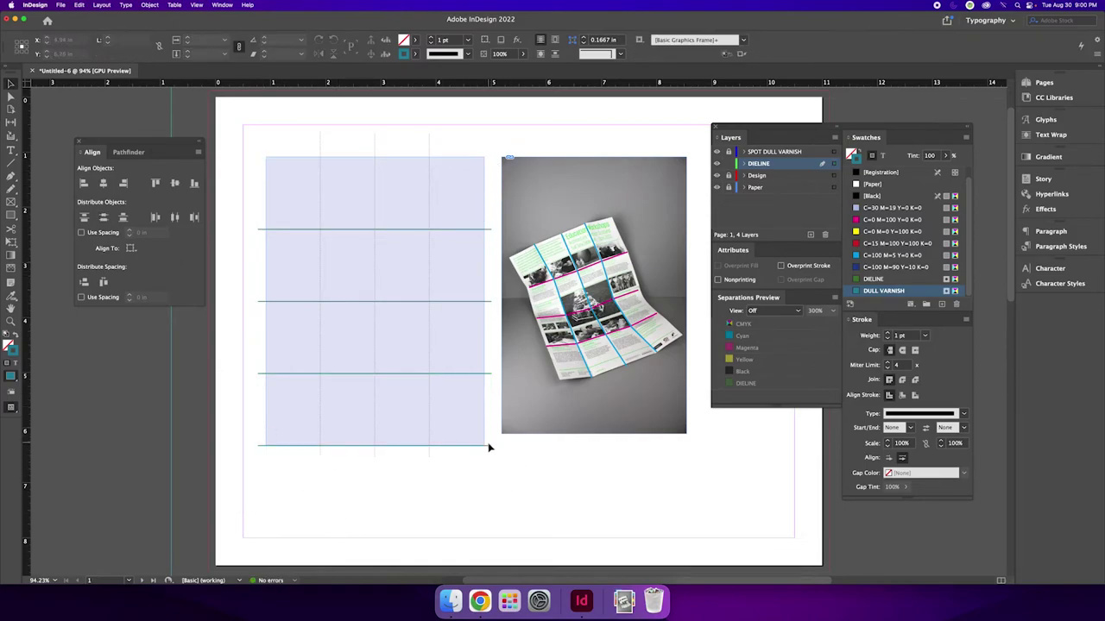
left_click(489, 447)
key("Delete")
Give the three horizontal fold lines a 0.25 pt stroke in the DIELINE spot swatch.
left_click_drag(234, 207, 248, 399)
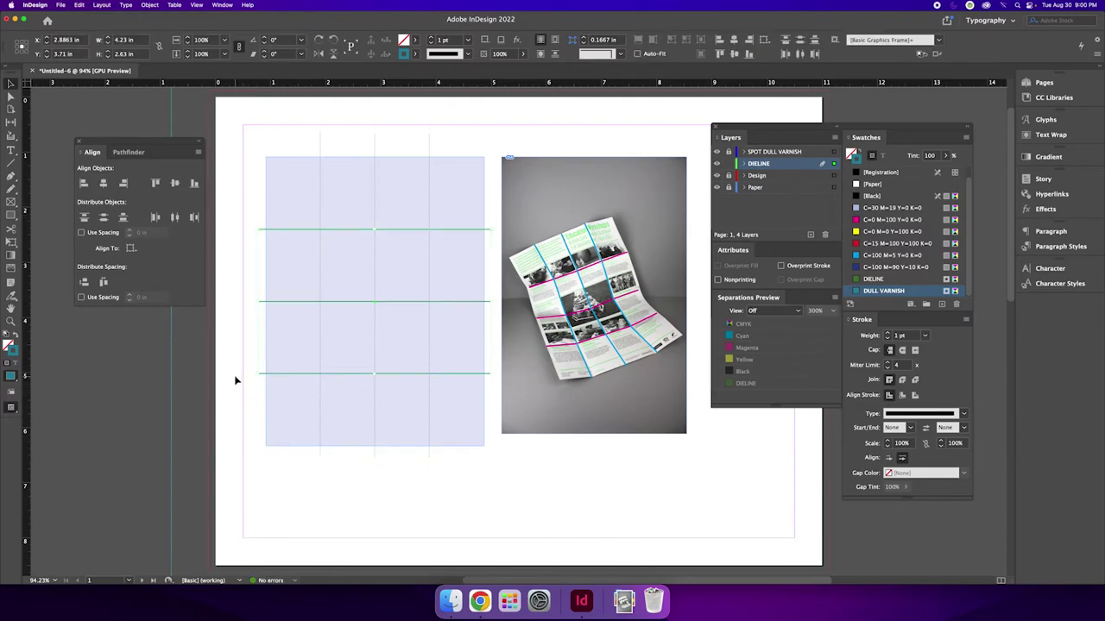
left_click(900, 336)
key("BackSpace")
key("Return")
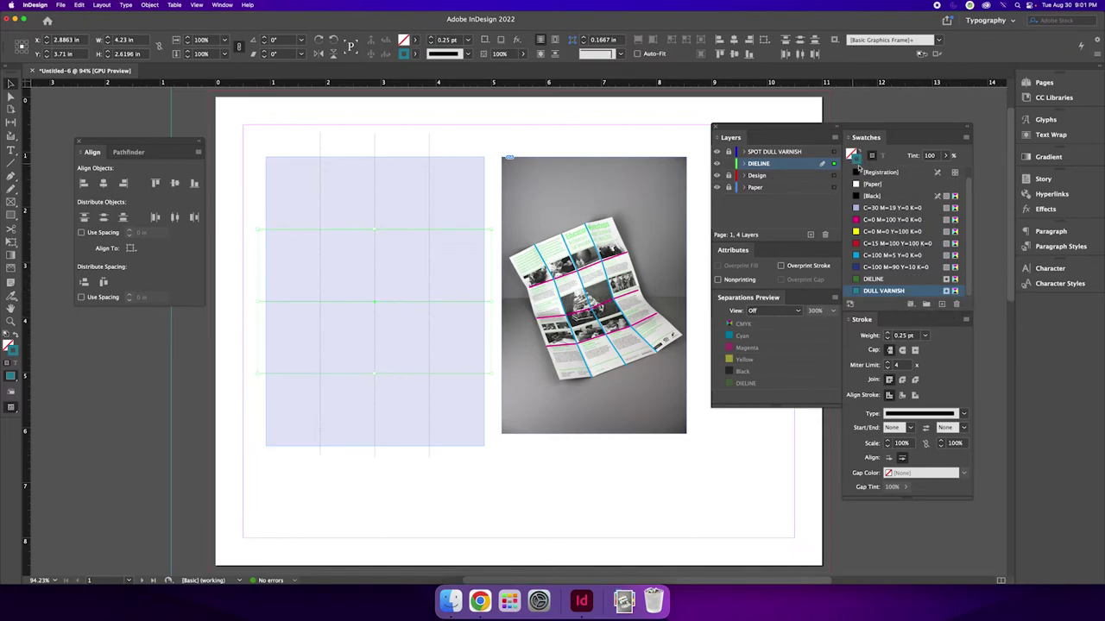
left_click(873, 279)
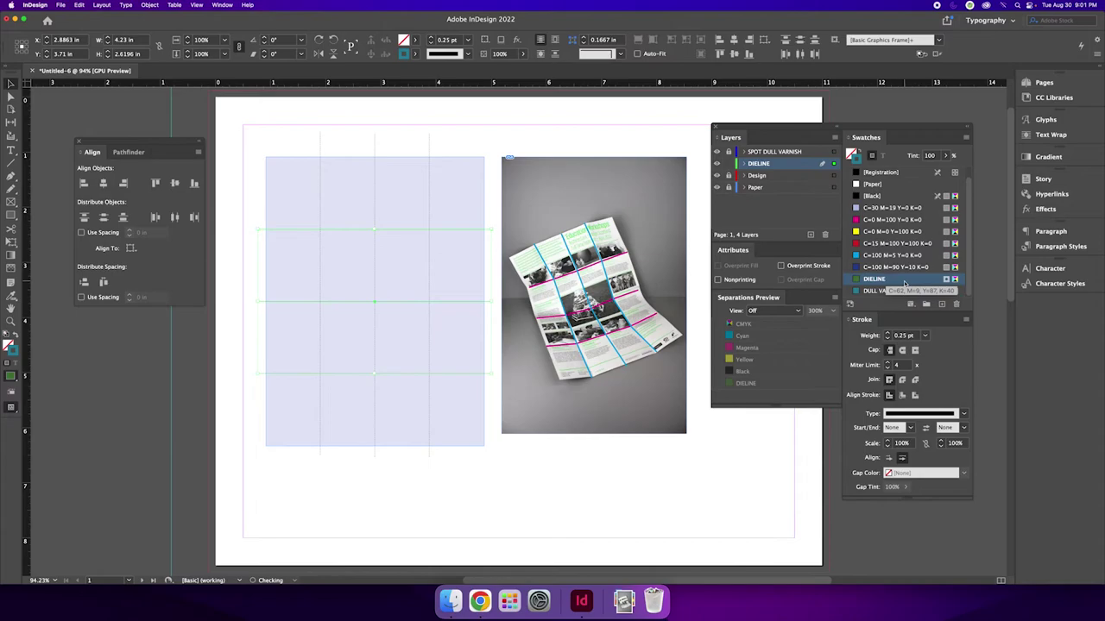
left_click(256, 139)
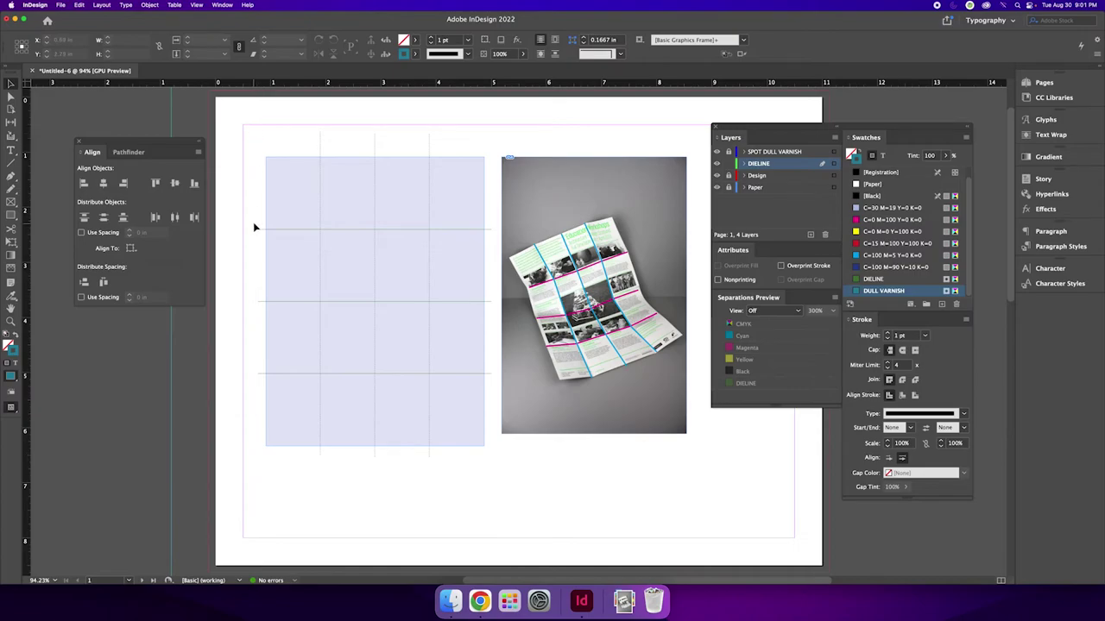
Change the stroke type of the three horizontal fold lines to Dashed (4 and 4).
left_click_drag(254, 227, 264, 392)
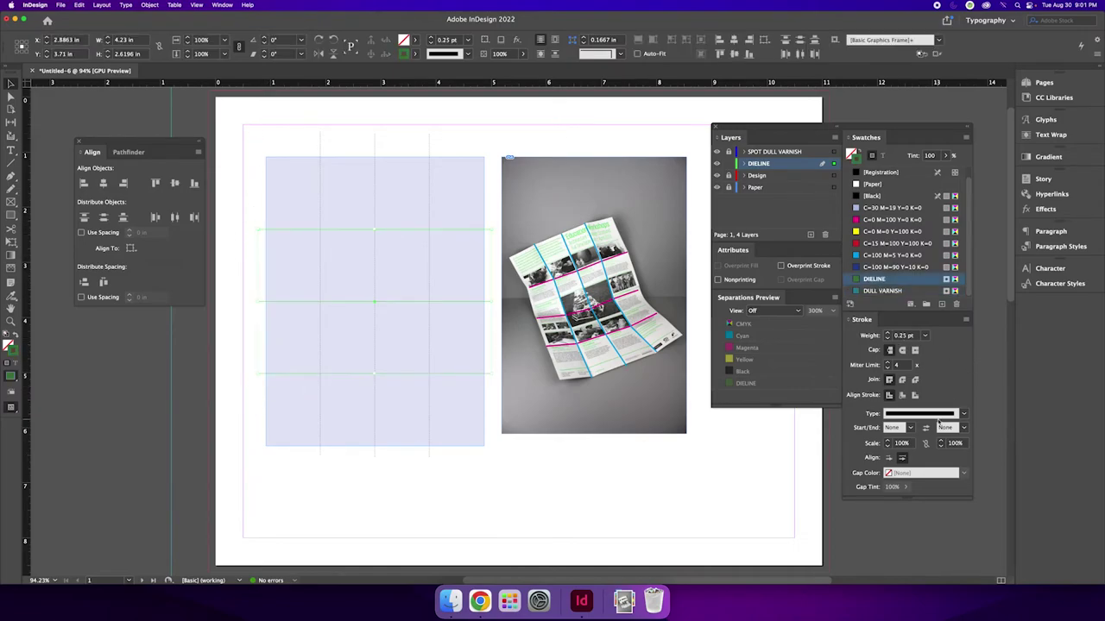
left_click(939, 416)
left_click(950, 315)
left_click(218, 309)
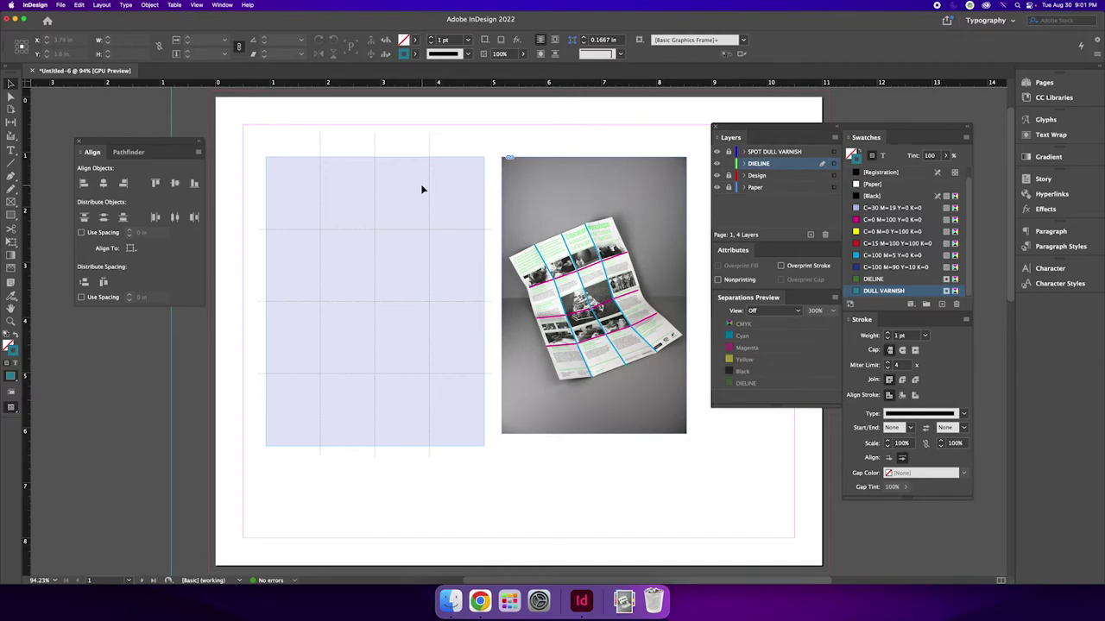
Close the Align controls, switch Separations Preview to the Separations view and enlarge it to show the full ink list.
left_click(80, 142)
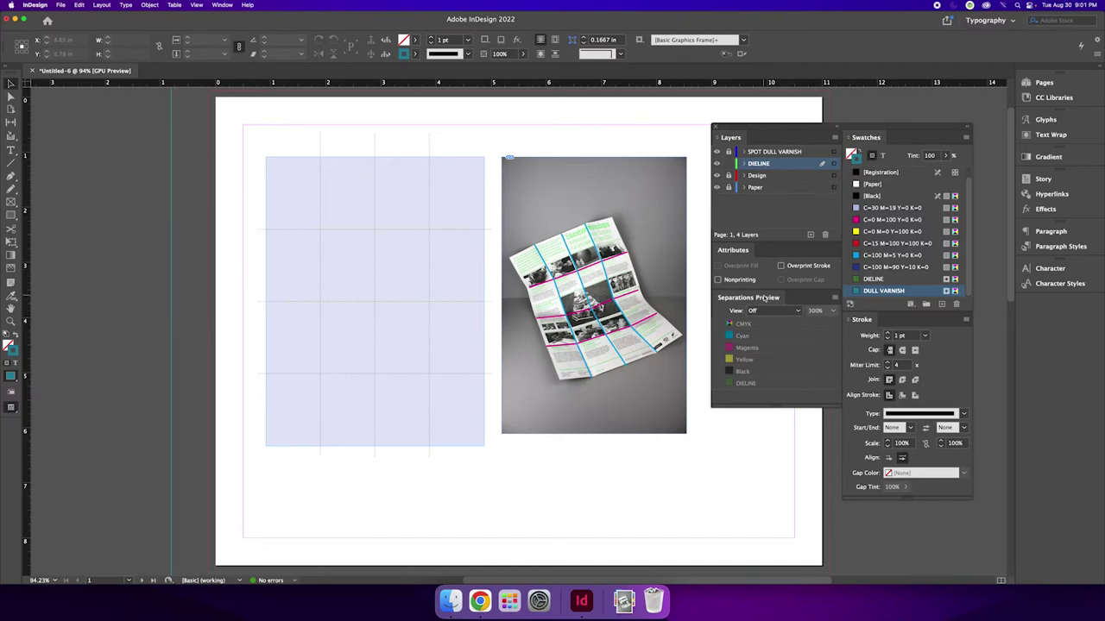
left_click(770, 313)
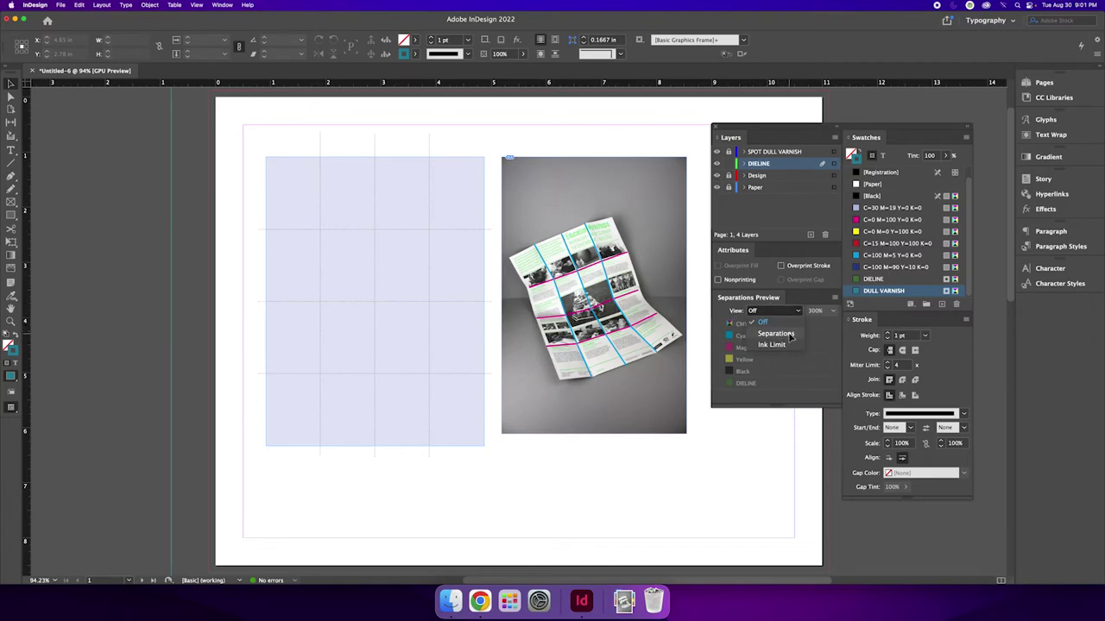
left_click(775, 334)
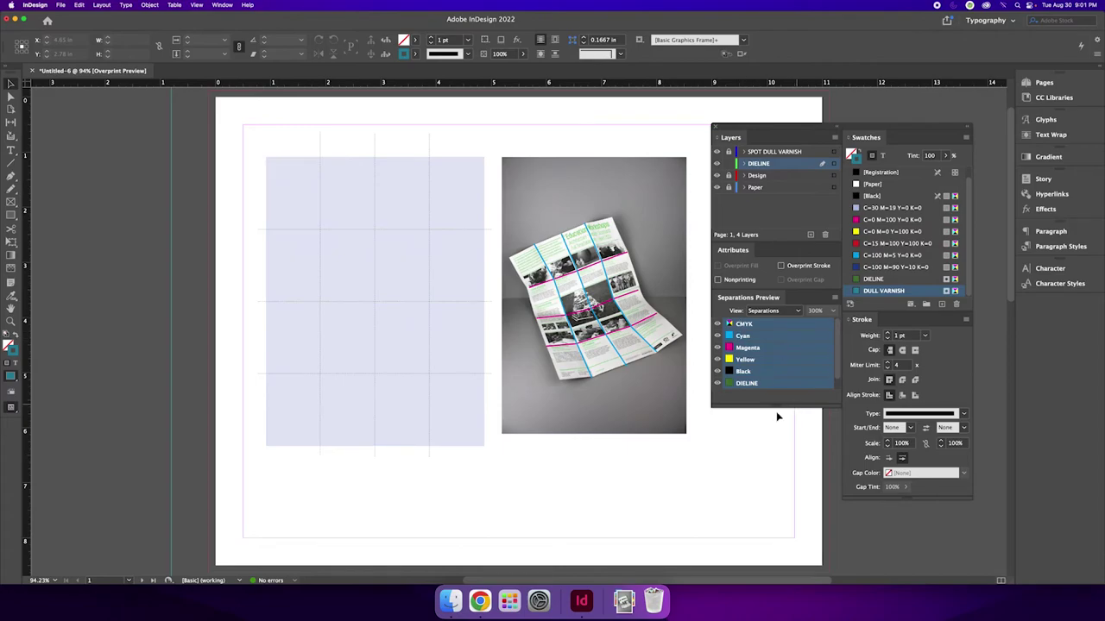
mouse_move(778, 406)
left_mouse_down()
mouse_move(777, 471)
mouse_move(789, 476)
left_mouse_up()
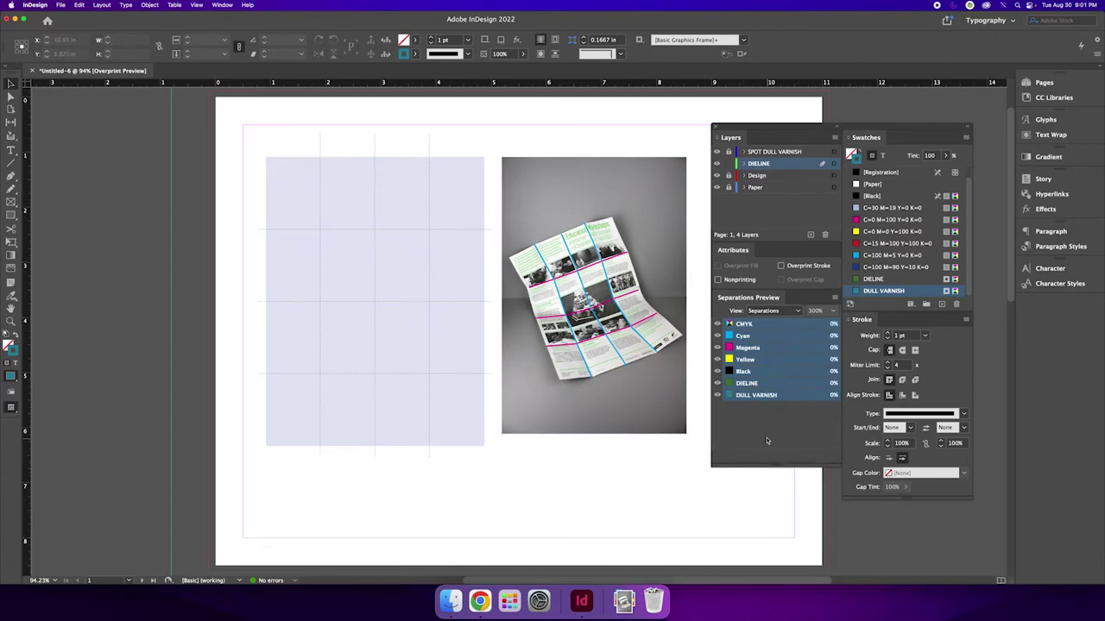
Hide the DULL VARNISH and DIELINE inks in the separations preview and inspect the fold lines on the lavender rectangle at 800%.
left_click(717, 395)
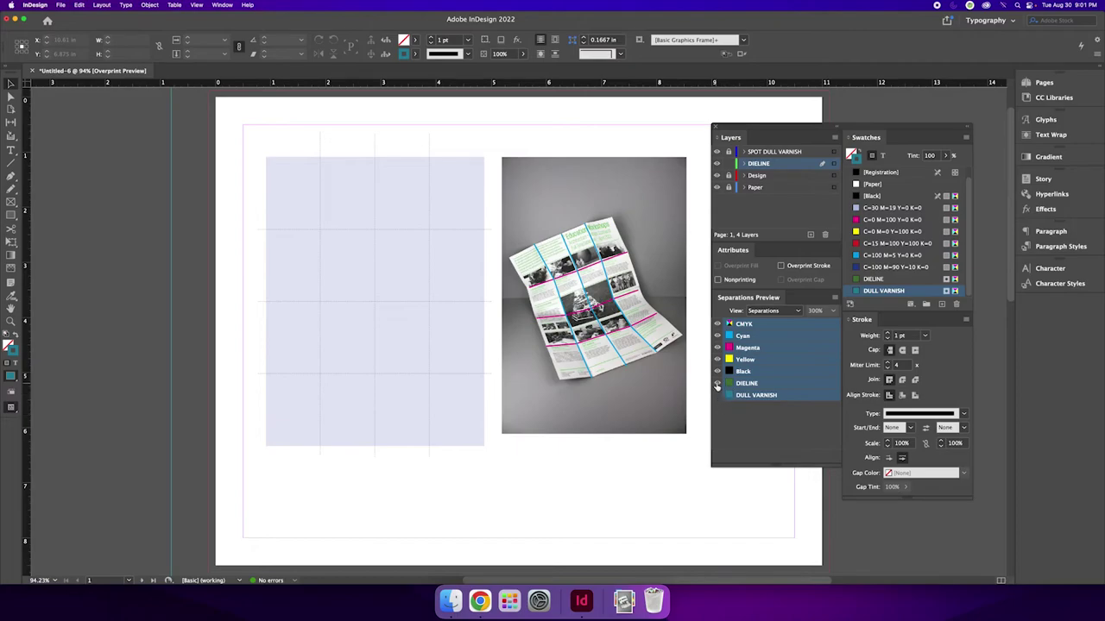
left_click(717, 384)
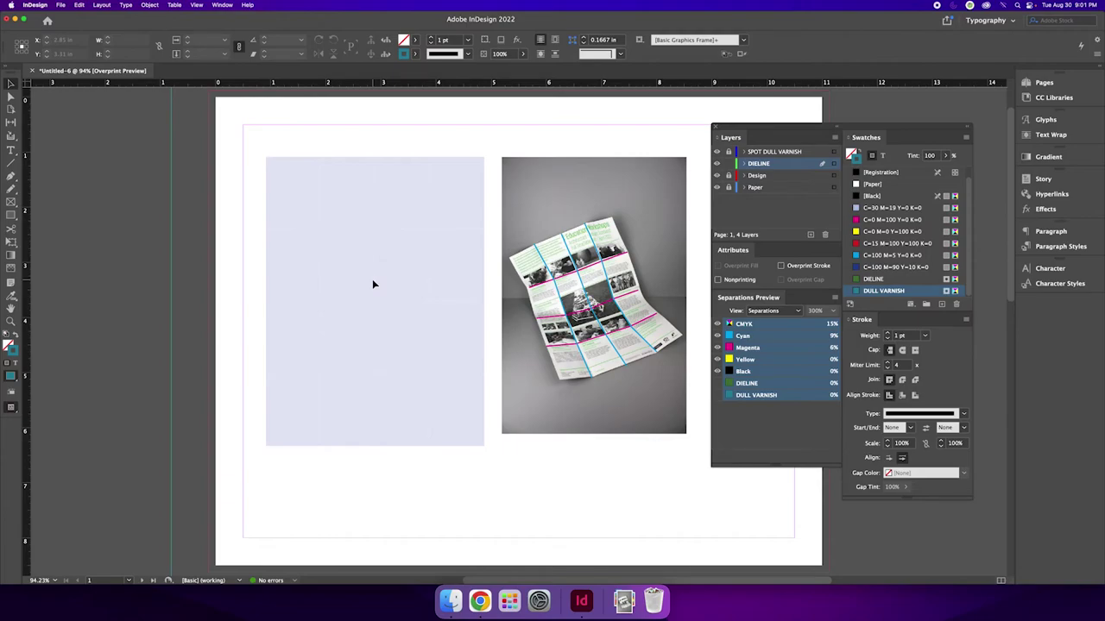
key("super+equal")
key("super+equal")
key("super+equal")
key("super+equal")
key("super+equal")
key("super+equal")
key("super+equal")
key("super+equal")
key("super+equal")
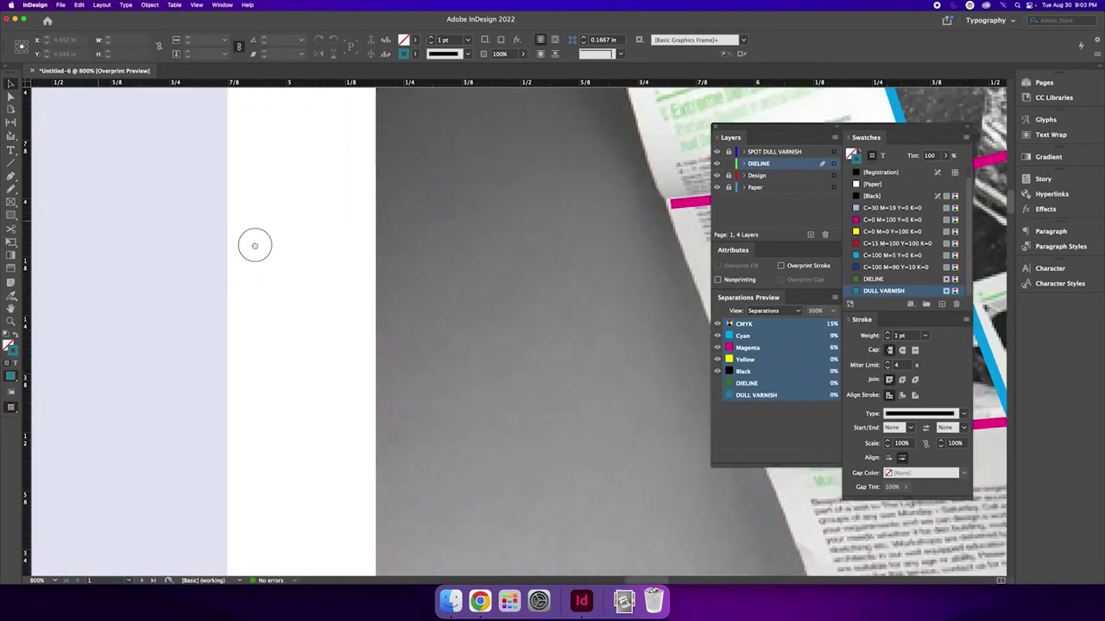
left_click_drag(254, 241, 619, 279)
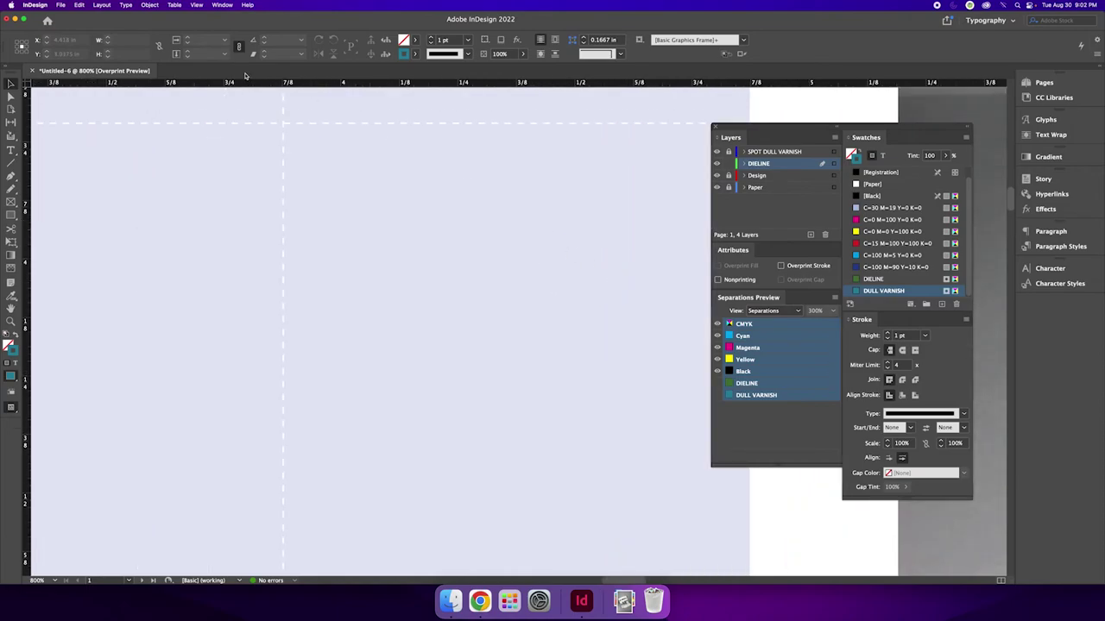
mouse_move(358, 129)
key("super+0")
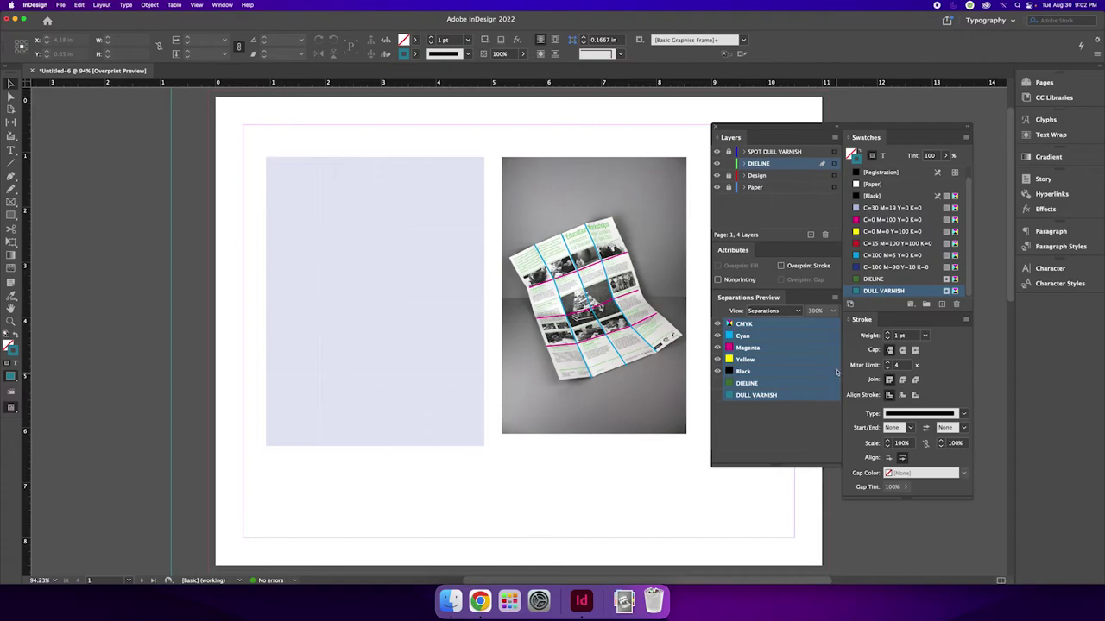
Turn off the separations view and apply Overprint Stroke to all the fold lines over the lavender rectangle.
left_click(781, 312)
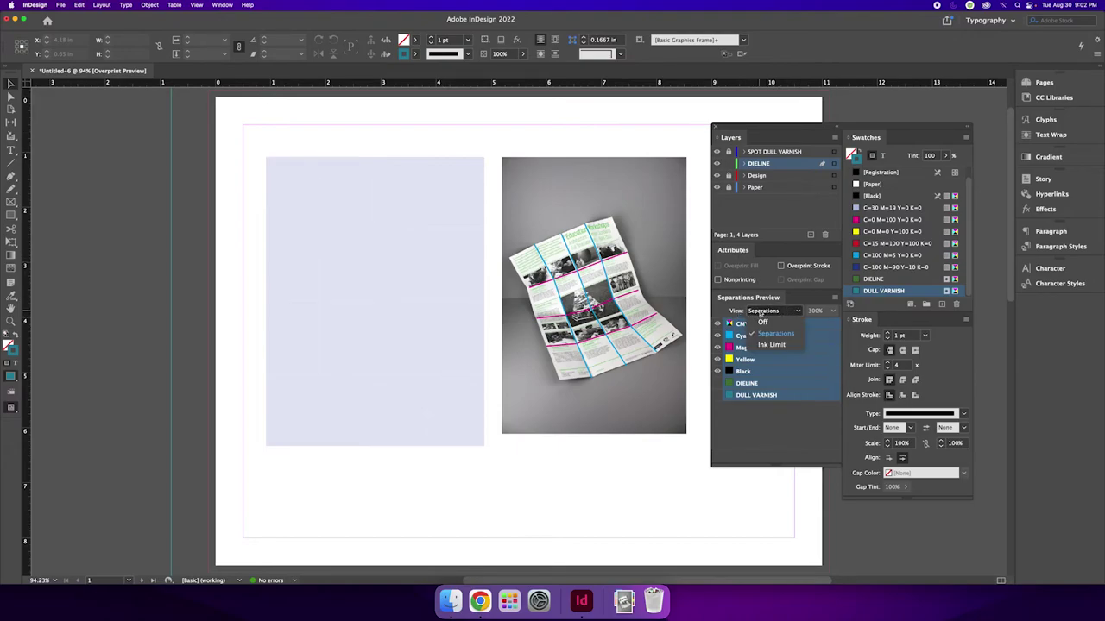
left_click(763, 323)
left_click_drag(259, 116, 452, 148)
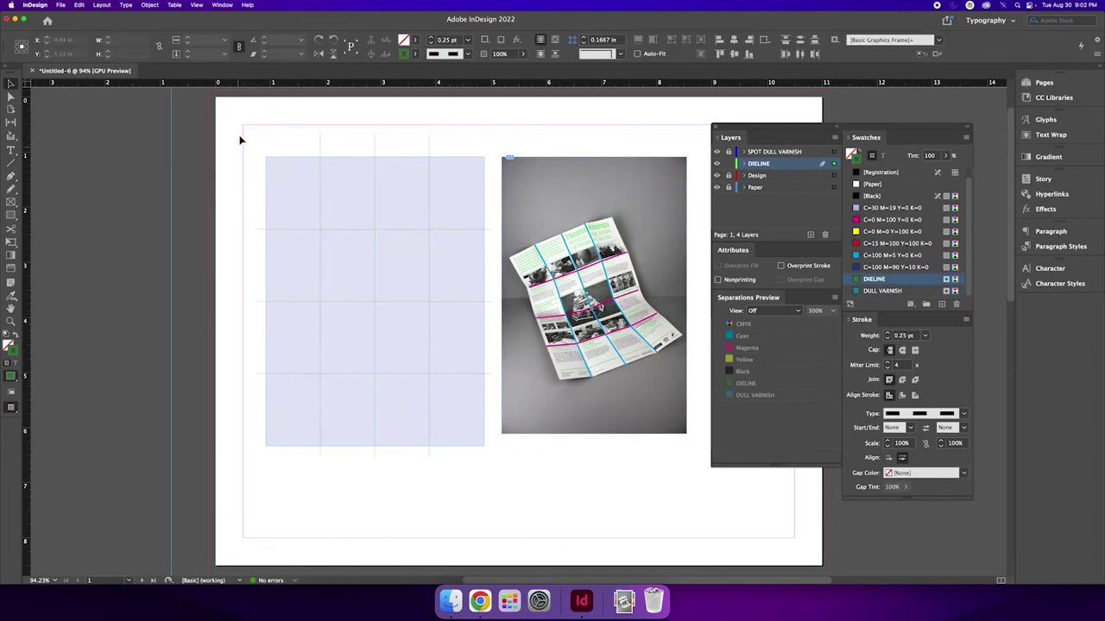
mouse_move(239, 139)
left_mouse_down()
mouse_move(388, 436)
mouse_move(491, 469)
mouse_move(429, 445)
left_mouse_up()
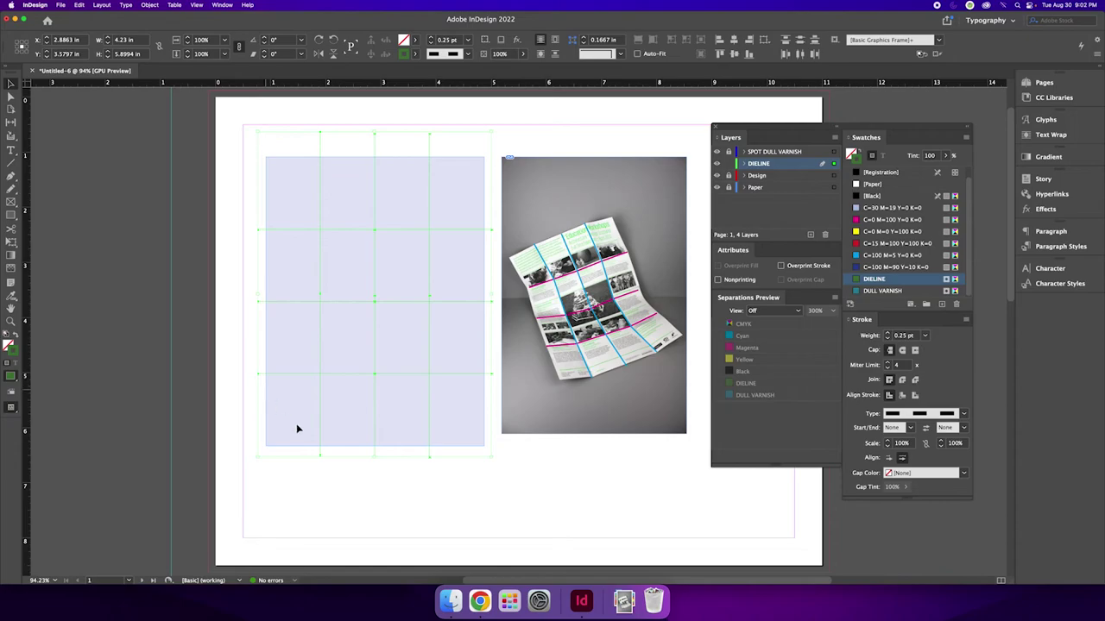
left_click(781, 267)
left_click(466, 475)
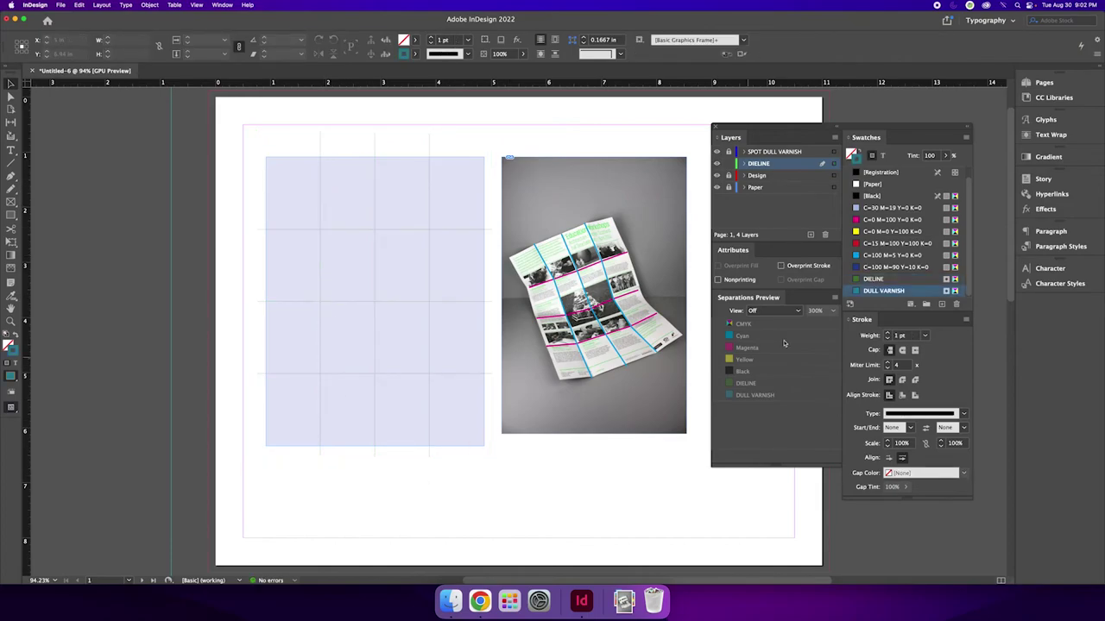
Turn the Separations view back on and check the lavender rectangle up close for knocked-out fold lines.
left_click(781, 311)
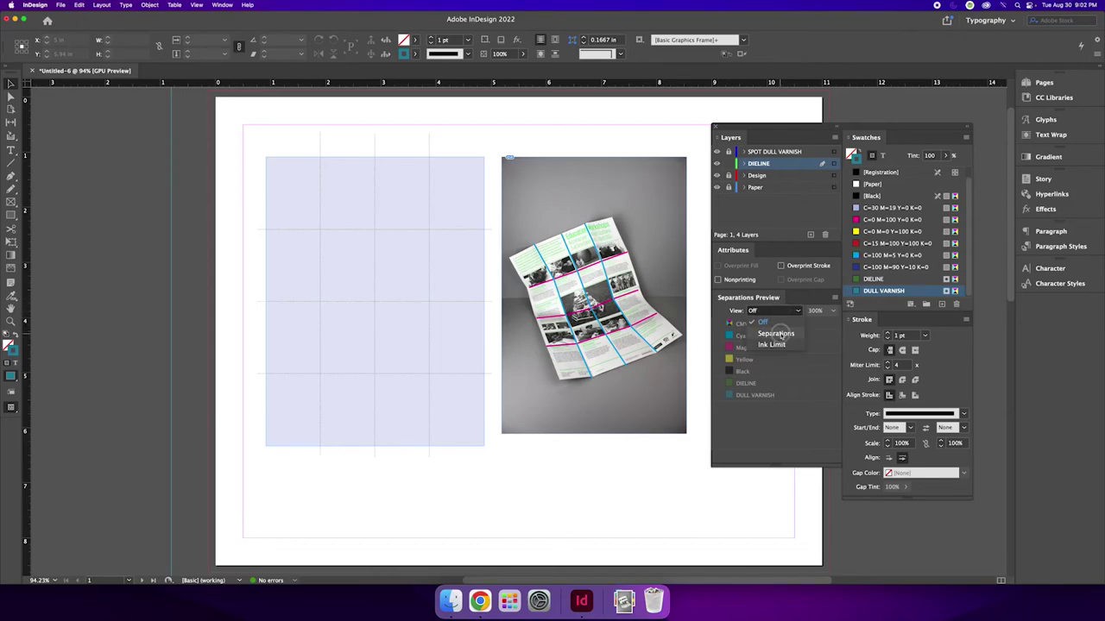
left_click(777, 334)
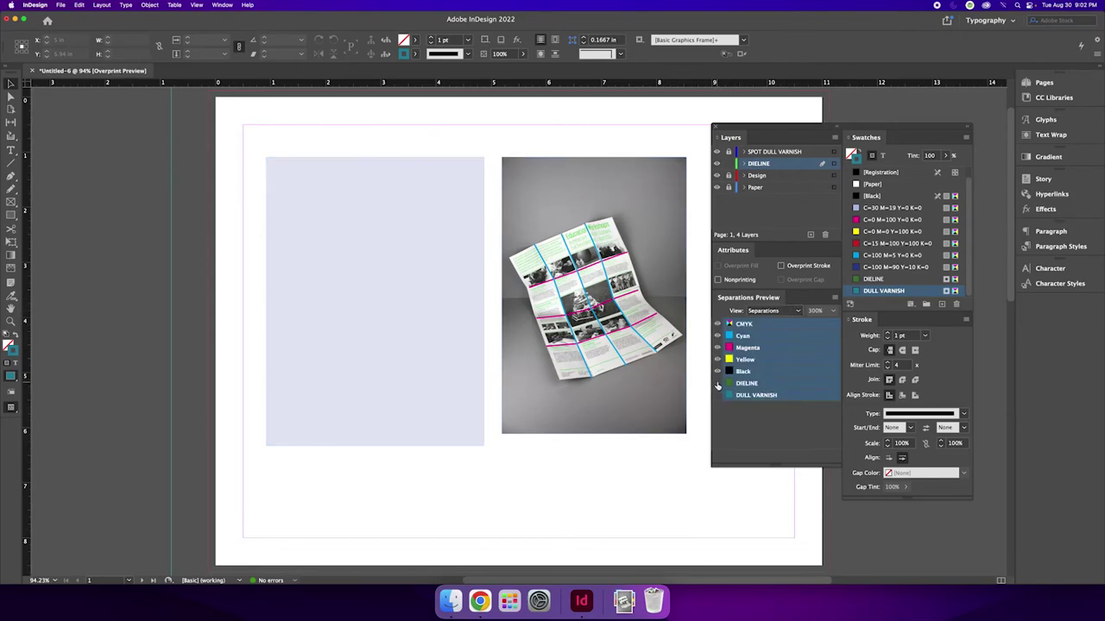
mouse_move(347, 305)
key("super+1")
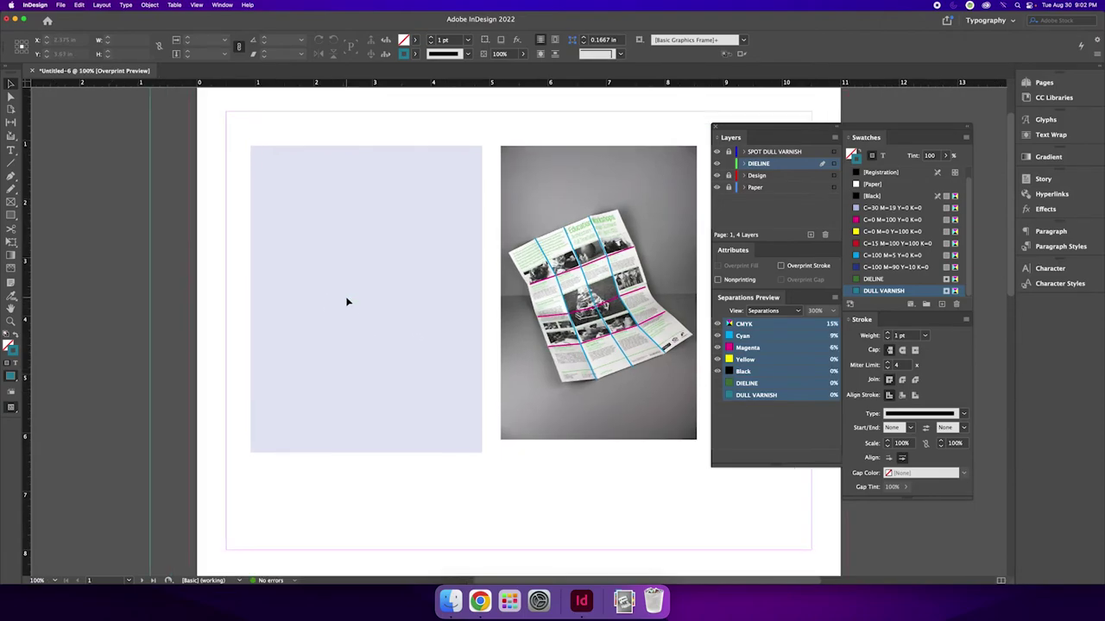
key("super+equal")
key("super+equal")
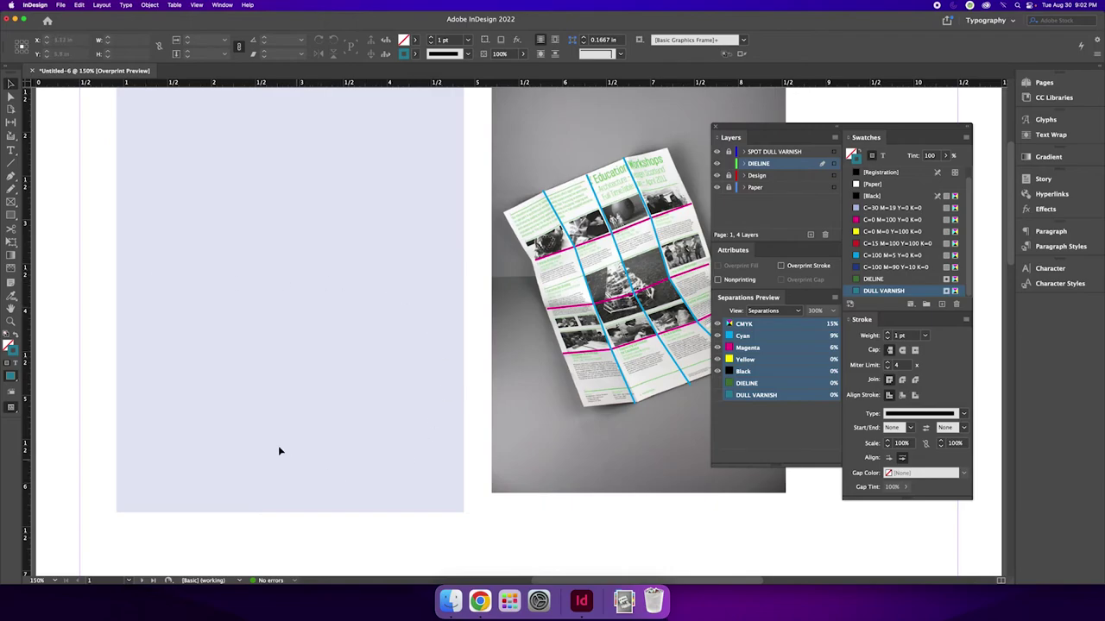
key("super+0")
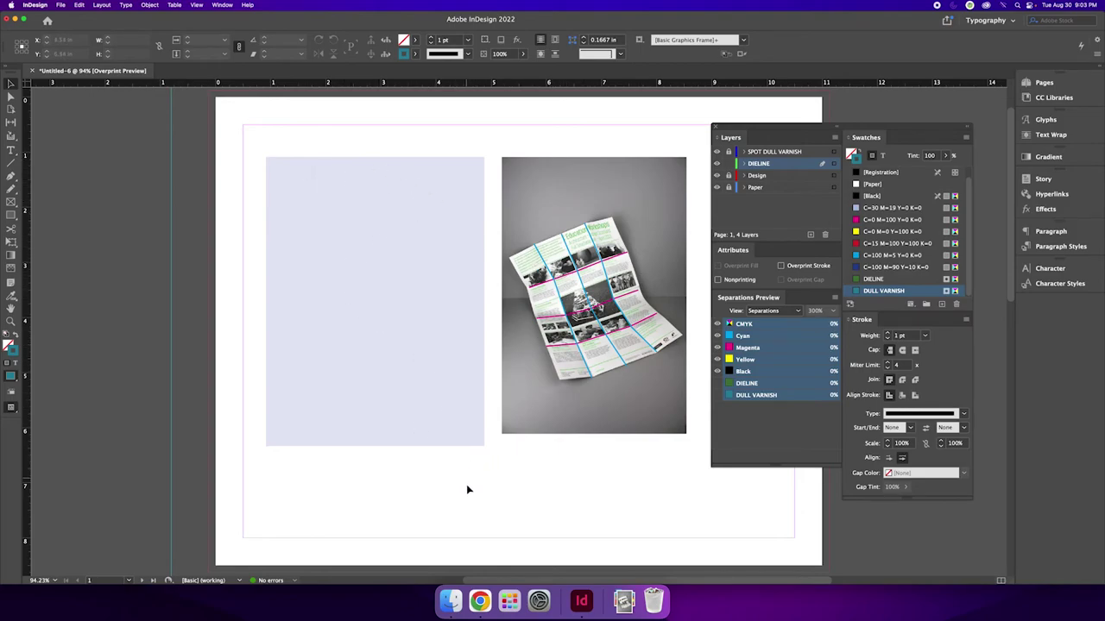
Preview the DIELINE ink by itself by showing it and hiding CMYK, and turn the separations view off again.
left_click(717, 384)
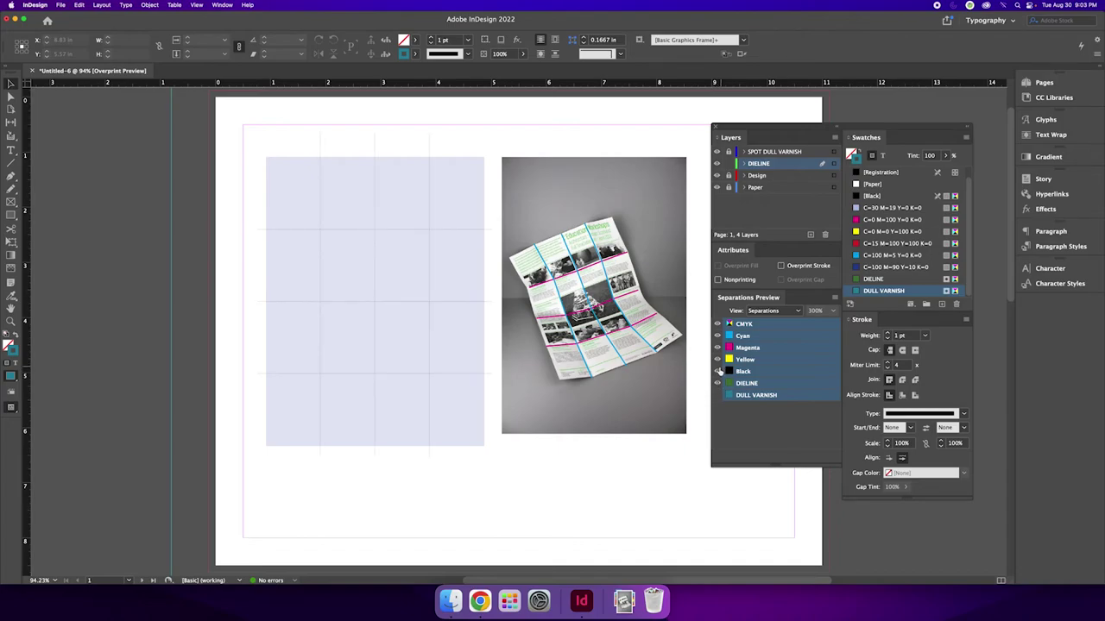
left_click(716, 324)
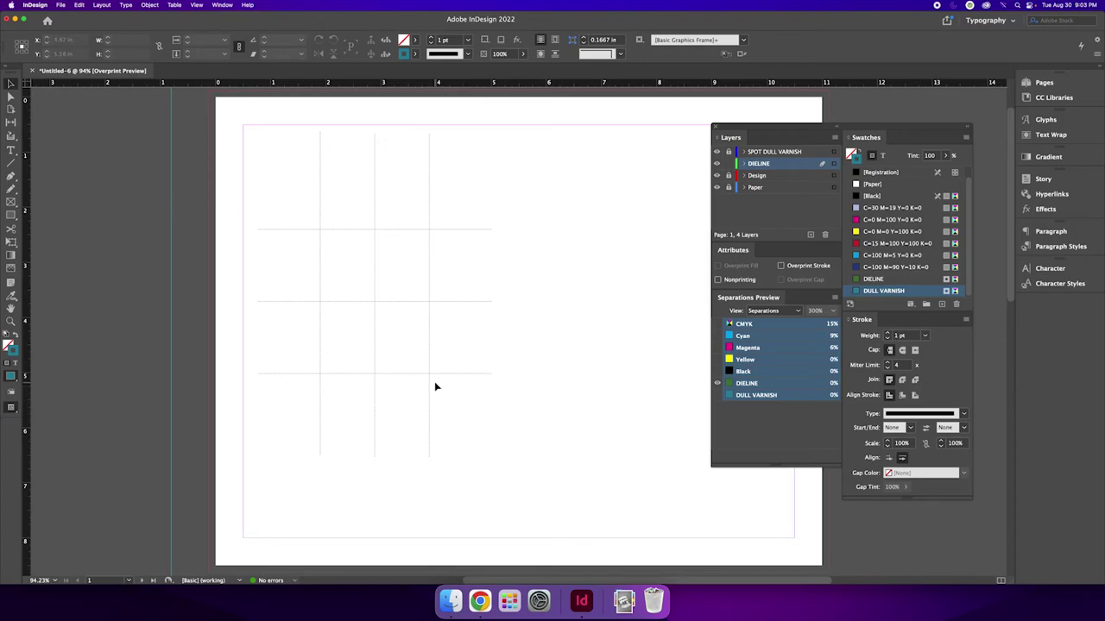
left_click(765, 312)
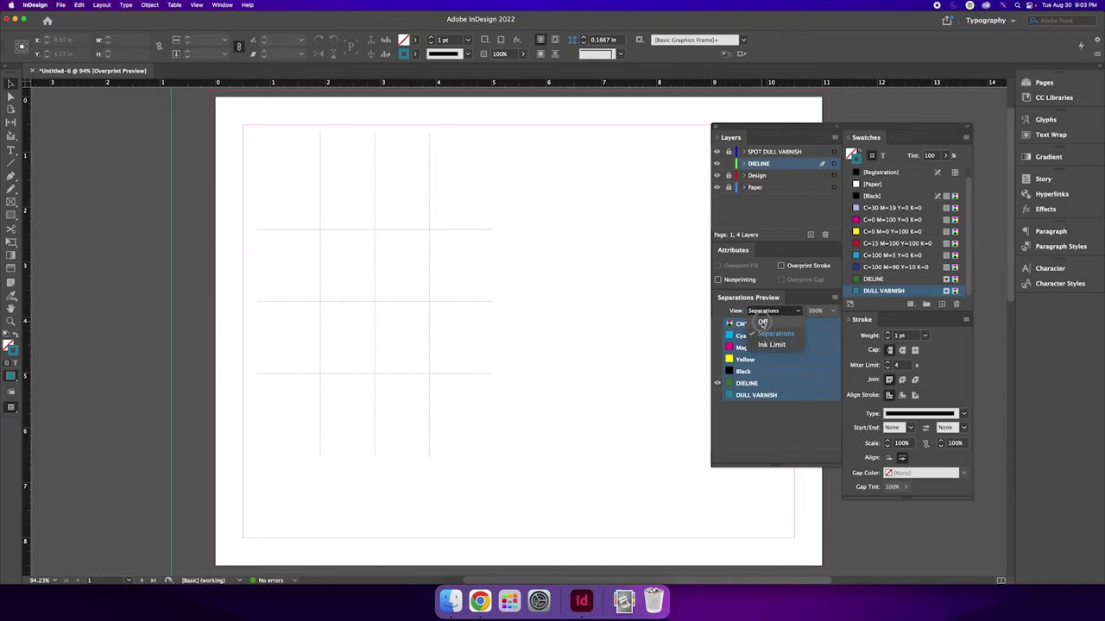
left_click(763, 322)
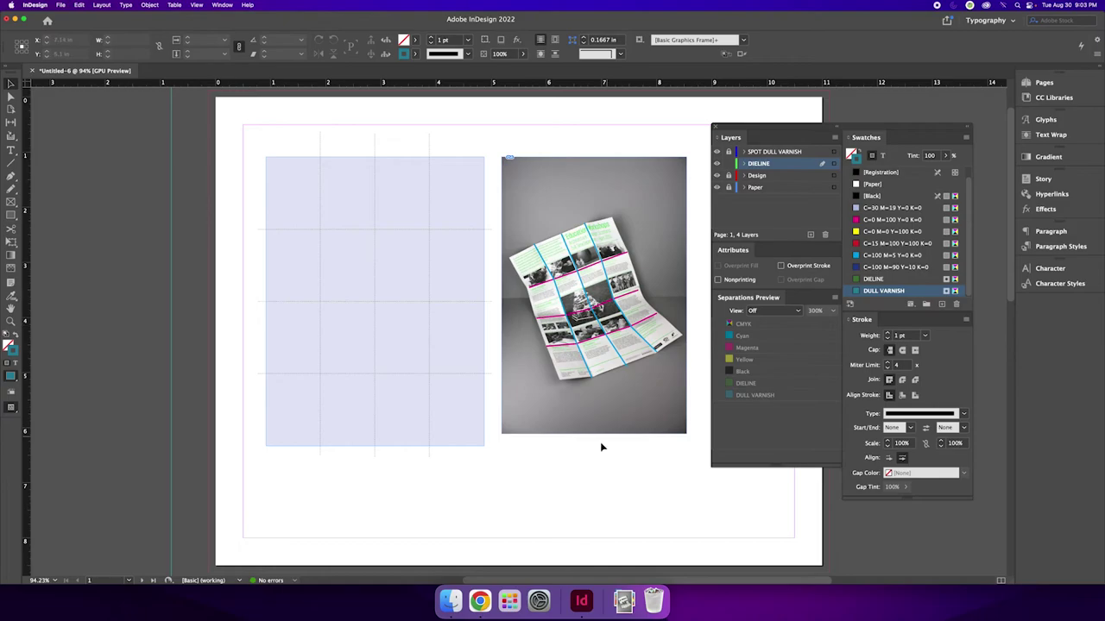
Go to page 2 with the coloured circles image, lock the DIELINE layer and unlock the SPOT DULL VARNISH layer.
scroll(600, 445, "down", 2)
scroll(596, 447, "down", 5)
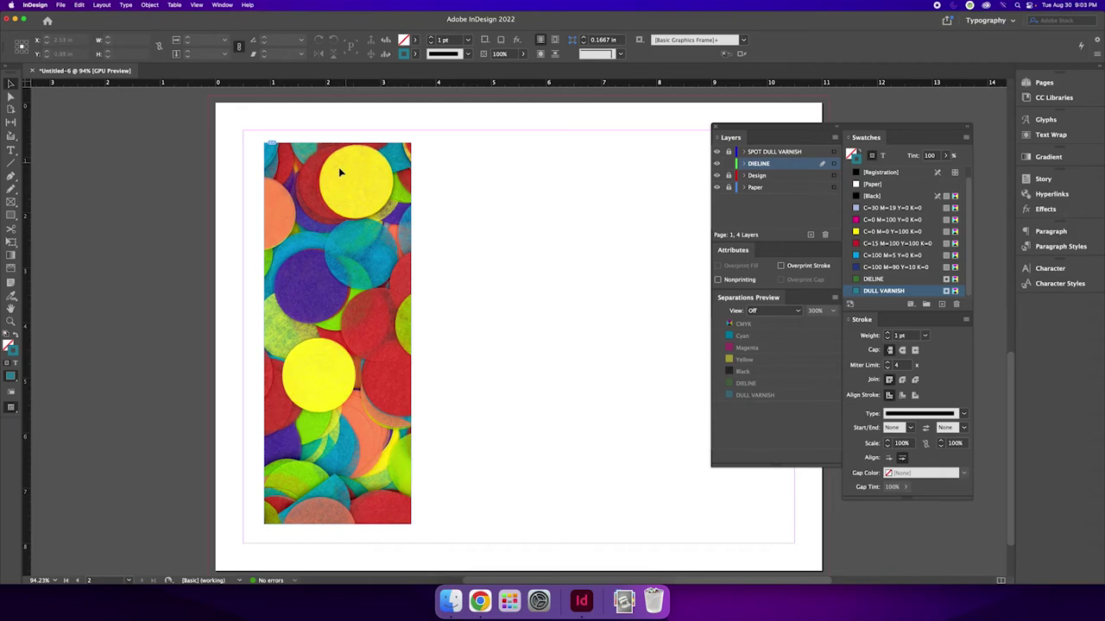
left_click(729, 164)
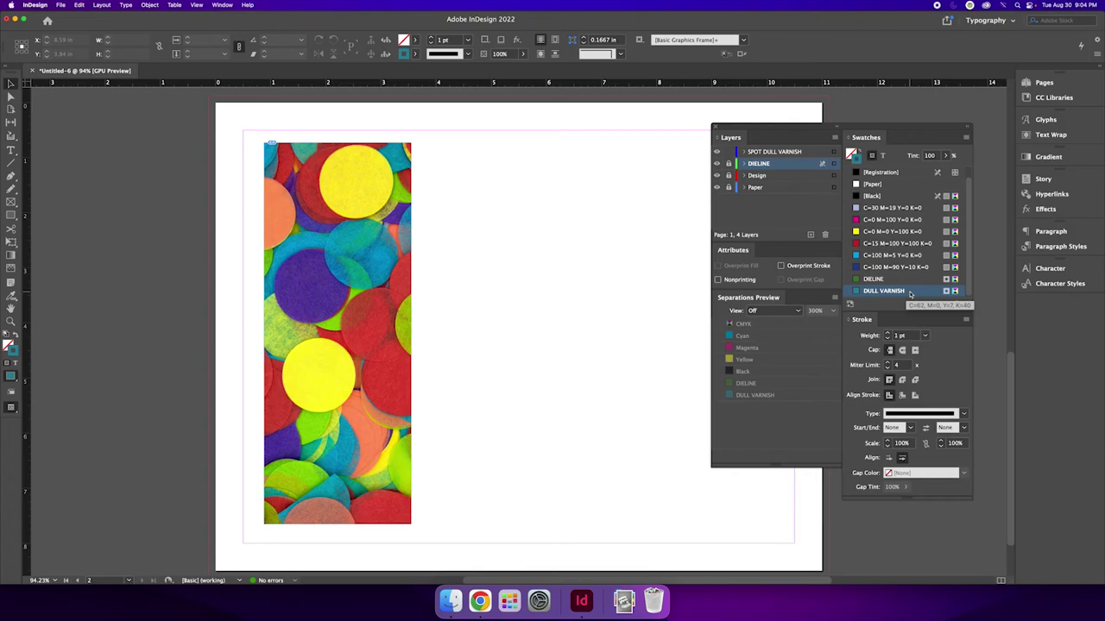
left_click(614, 276)
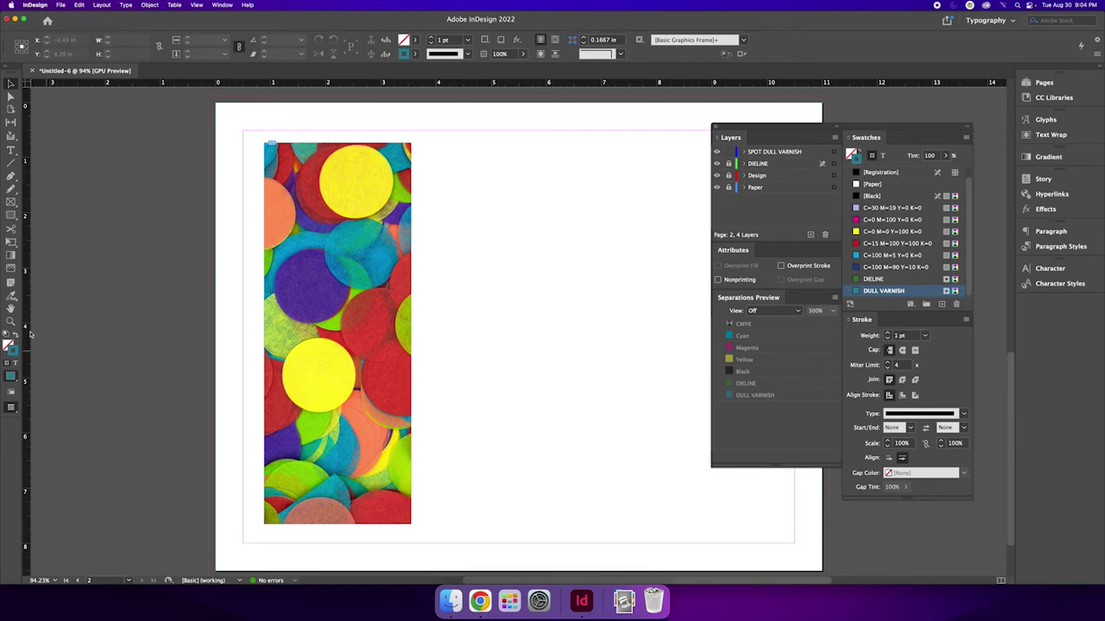
On the SPOT DULL VARNISH layer, draw a circle about 1.19 in wide beside the image, filled with DULL VARNISH and without a stroke.
left_click_drag(11, 215, 38, 239)
left_click(789, 152)
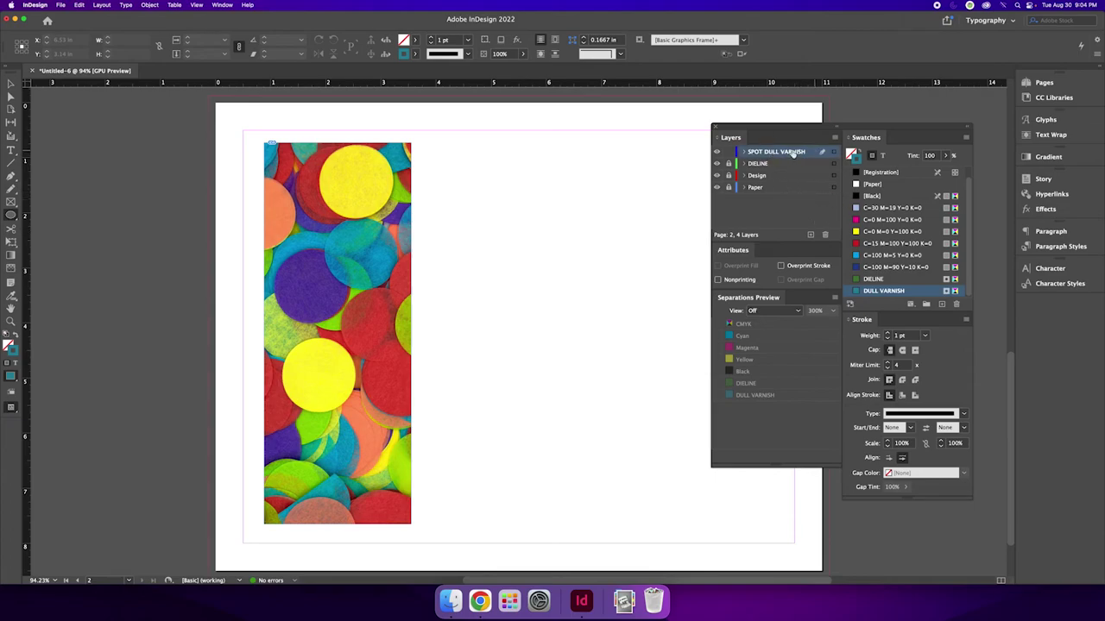
left_click_drag(453, 241, 518, 307)
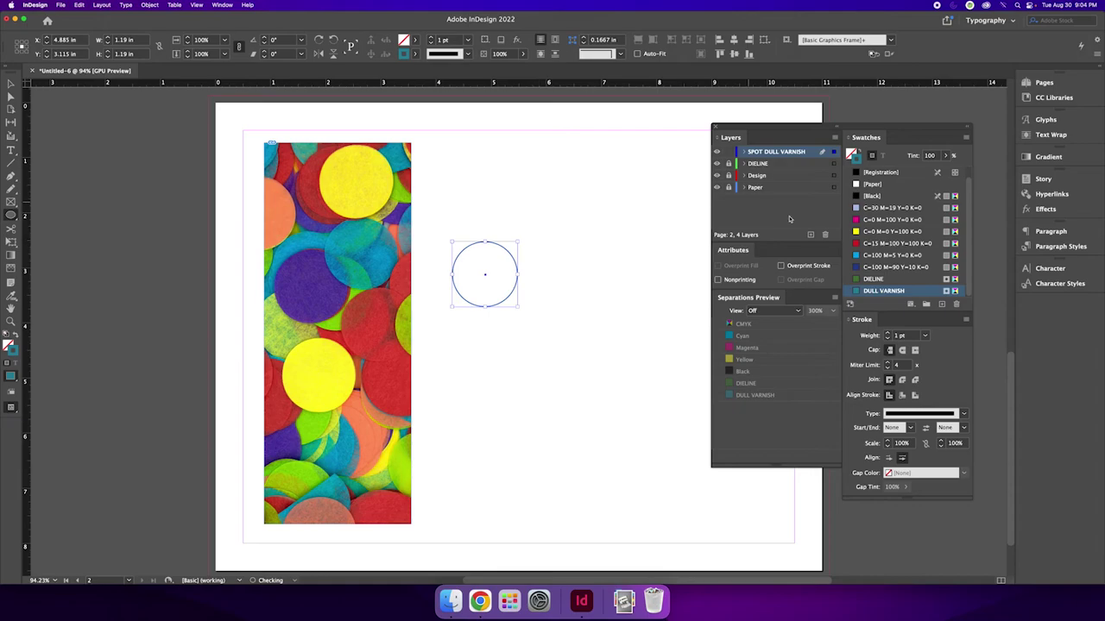
left_click(20, 333)
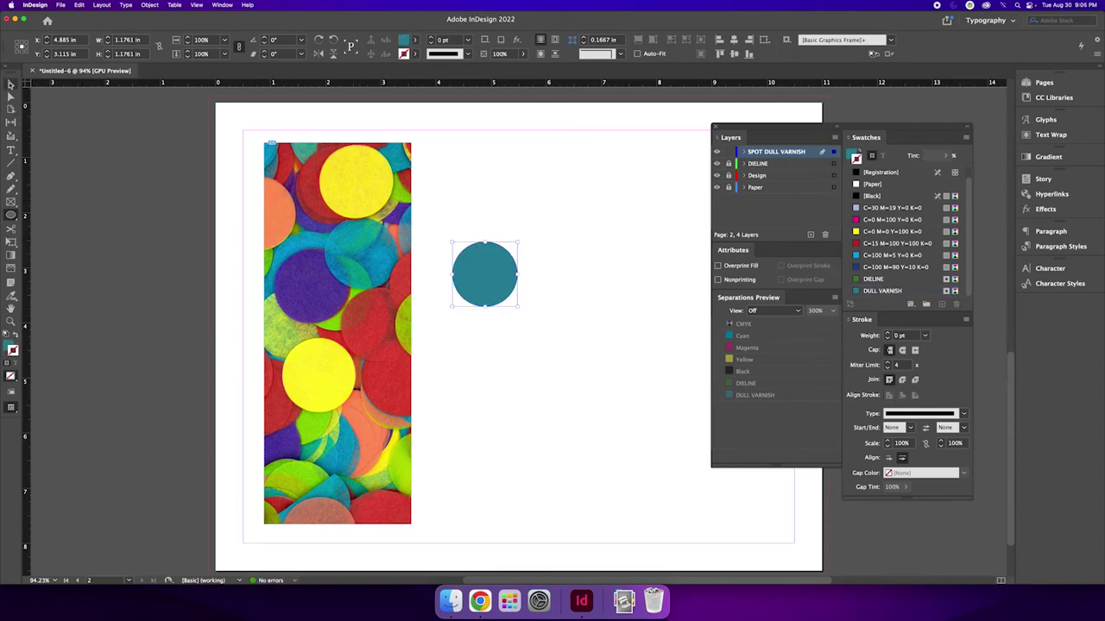
Move the varnish circle over the upper yellow circle in the image and enlarge it to about 1.43 in to cover it.
left_click(11, 84)
left_click_drag(496, 286, 366, 193)
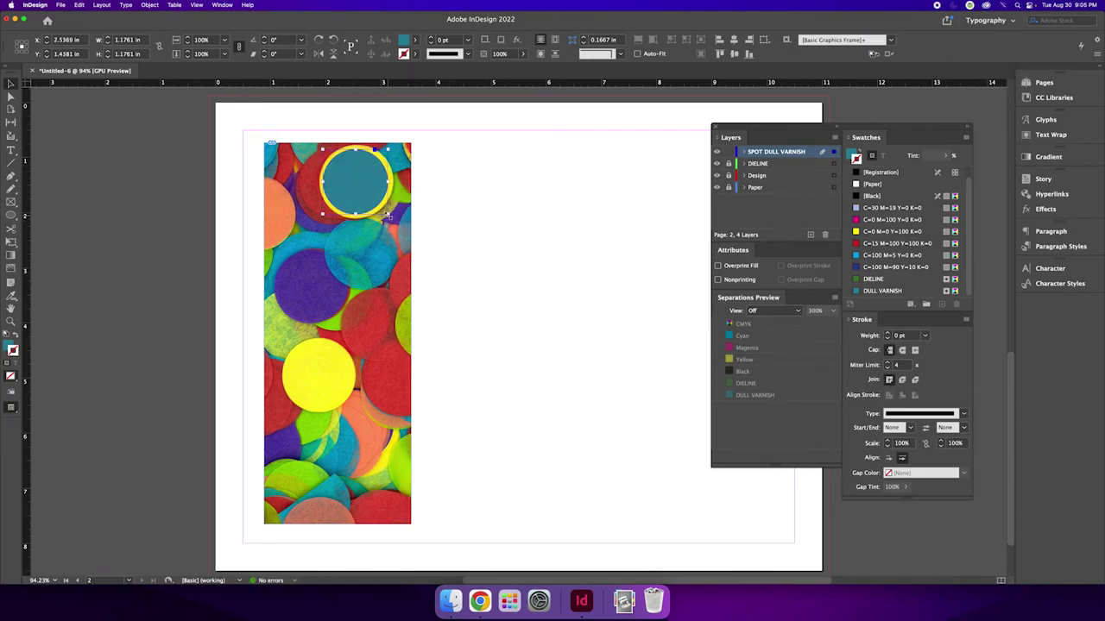
left_click_drag(388, 214, 394, 219)
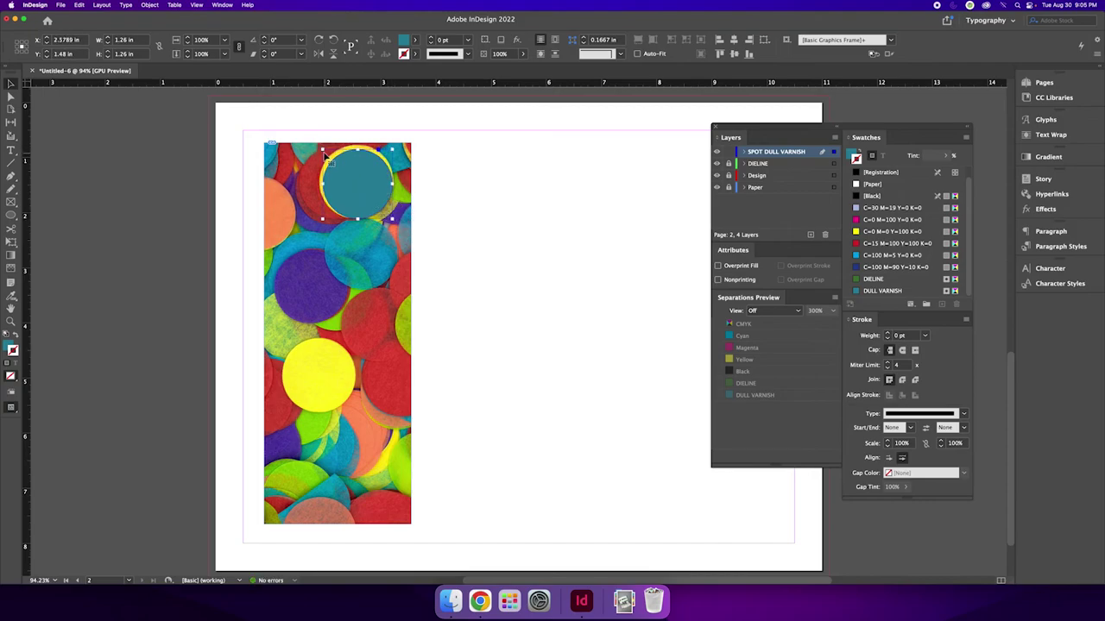
left_click_drag(324, 154, 319, 147)
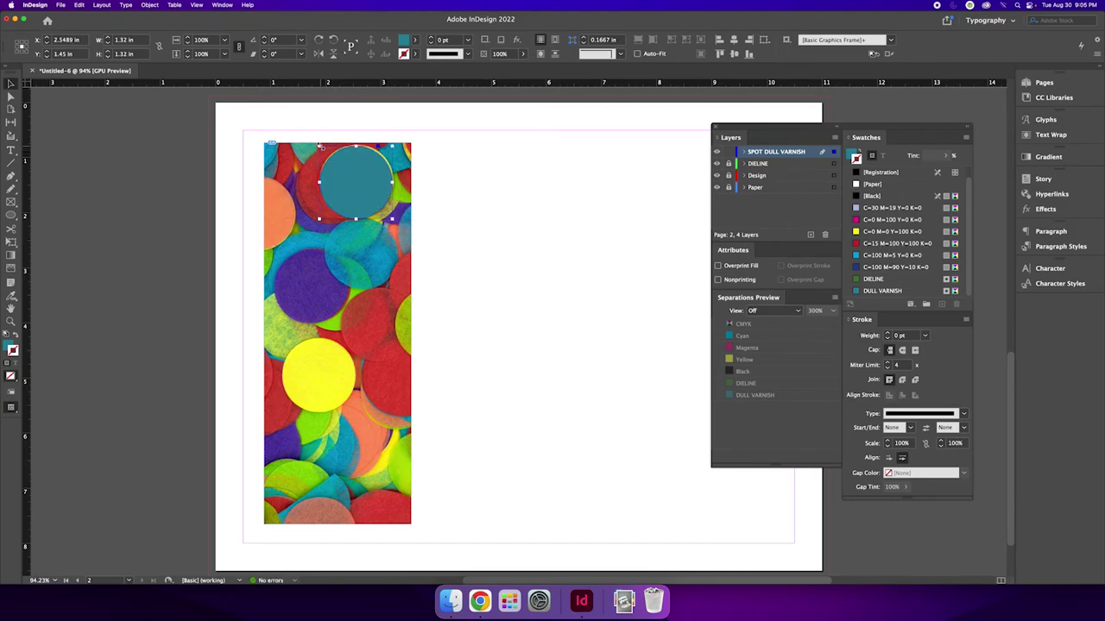
left_click_drag(394, 144, 395, 142)
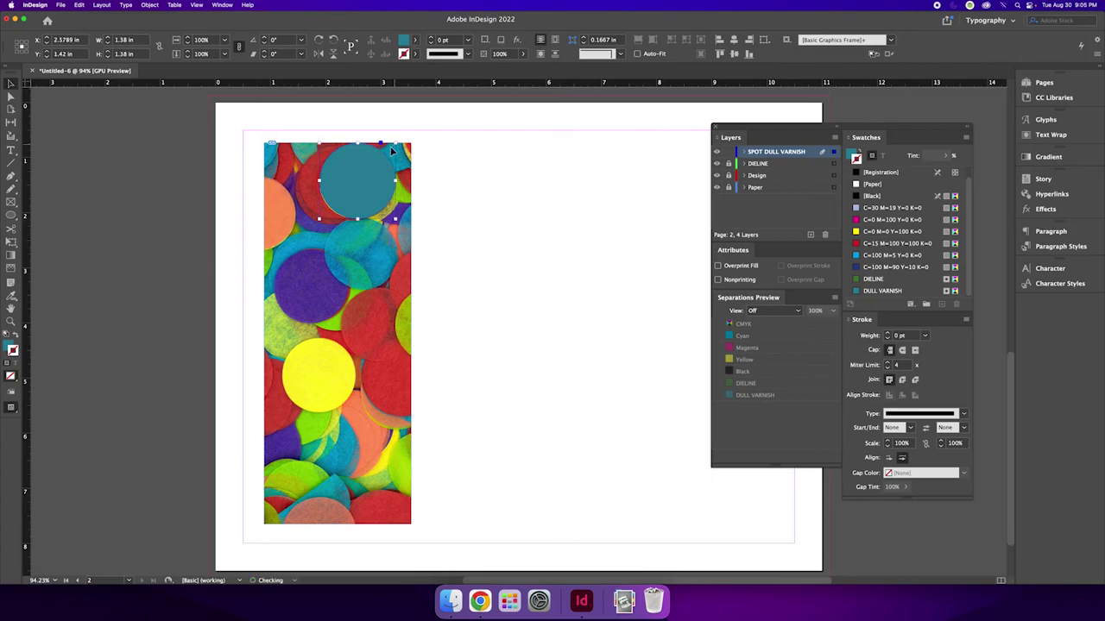
left_click_drag(319, 219, 319, 222)
left_click(393, 259)
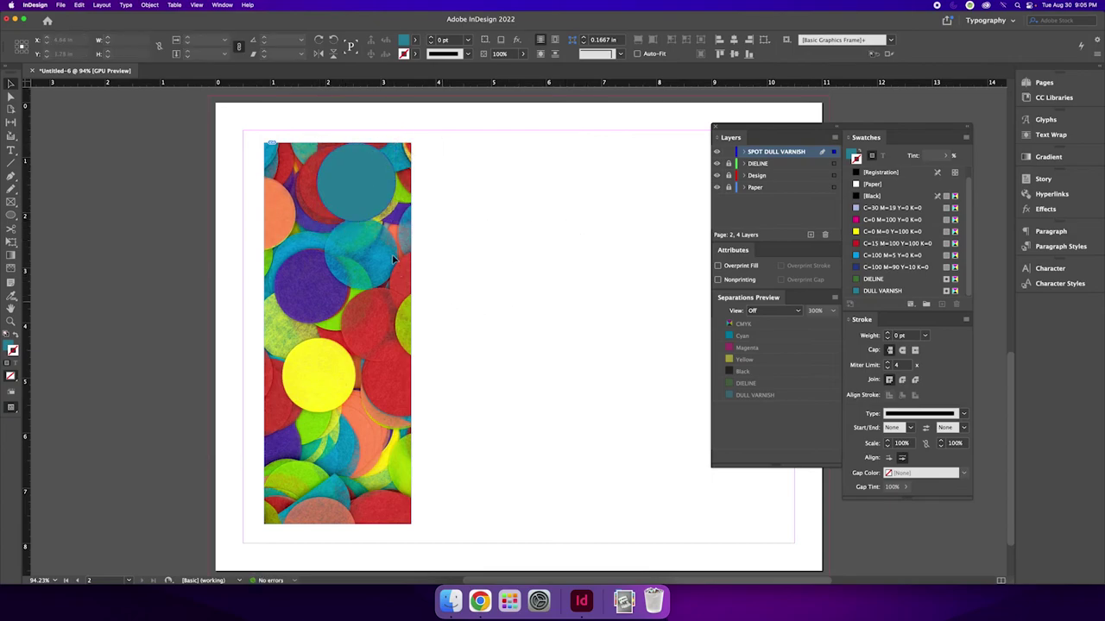
left_click(365, 168)
mouse_move(355, 183)
left_mouse_down()
mouse_move(497, 210)
mouse_move(353, 180)
mouse_move(363, 182)
left_mouse_up()
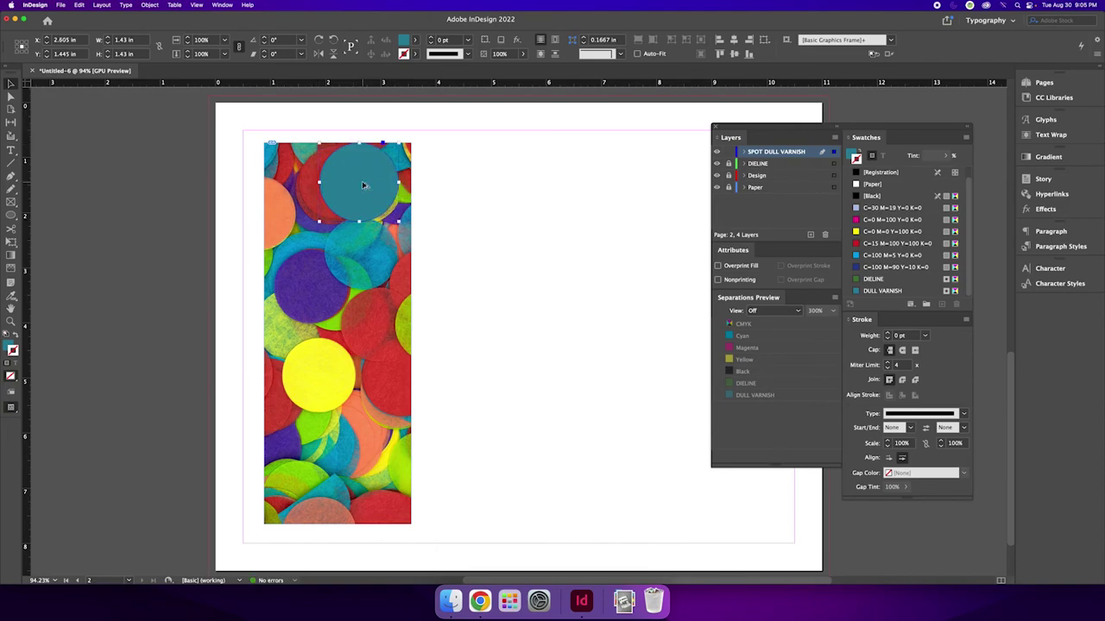
Copy the varnish circle onto the lower yellow circle, and delete an extra copy made beside it.
left_click_drag(363, 185, 321, 373)
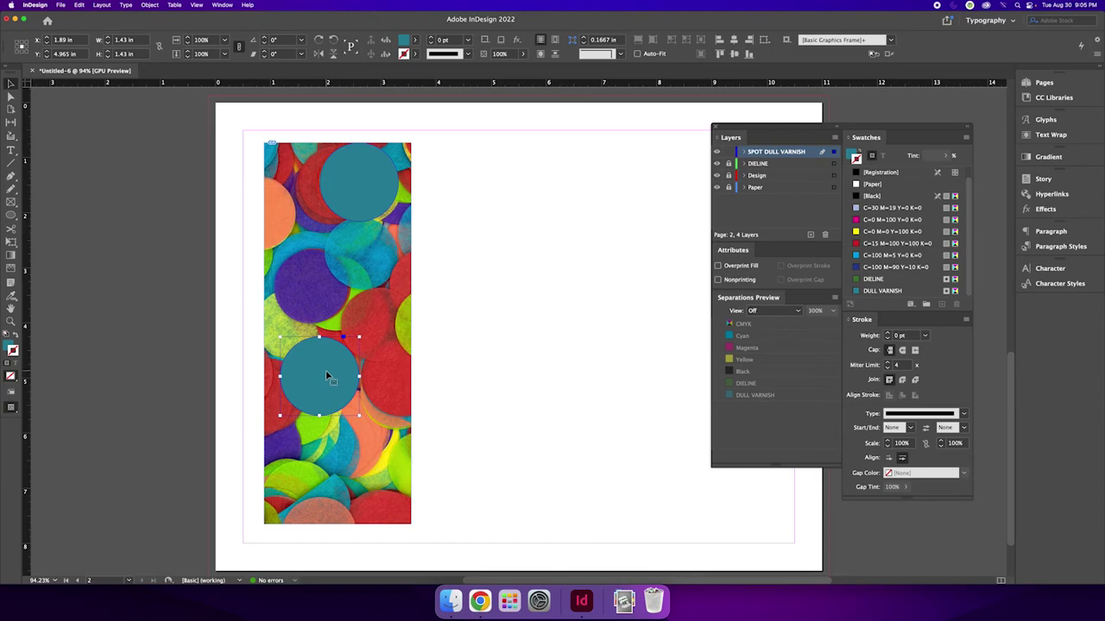
left_click_drag(322, 373, 400, 371)
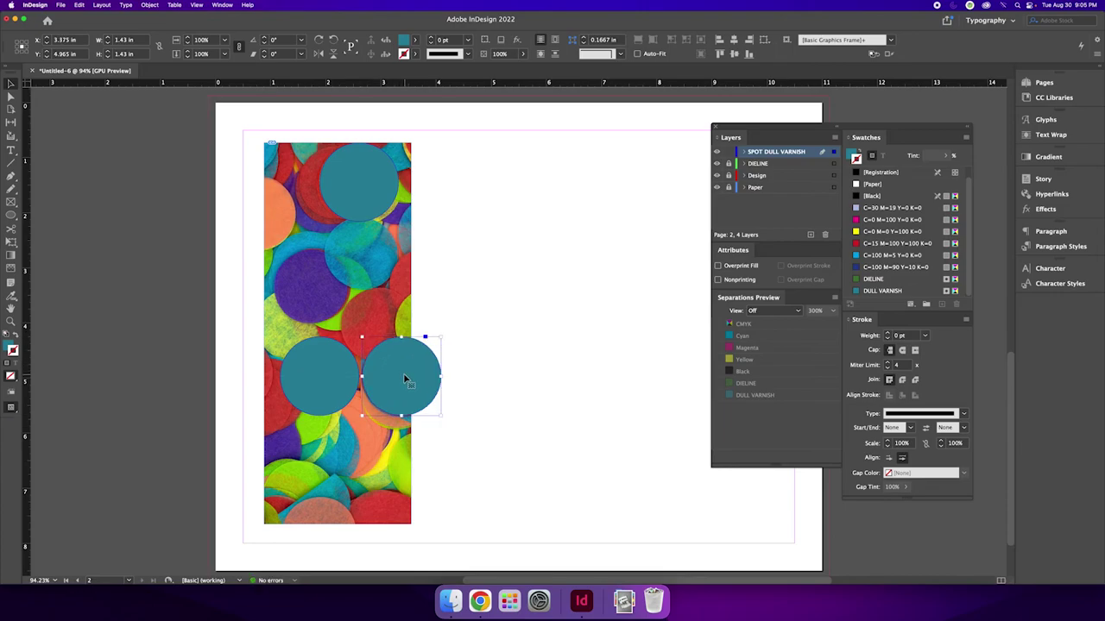
key("BackSpace")
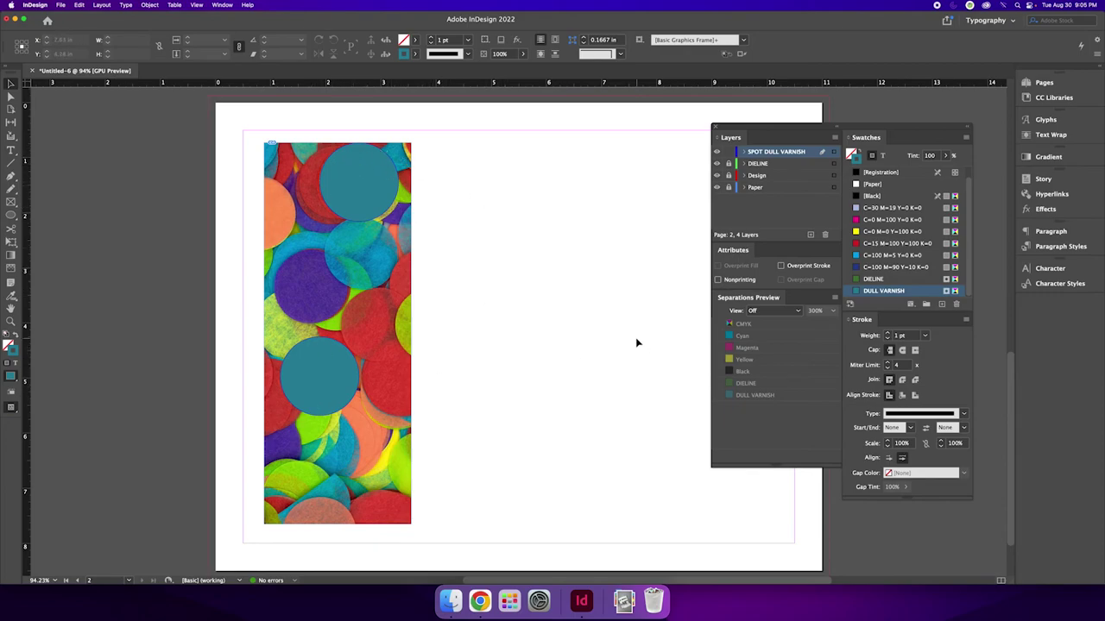
Apply the DULL VARNISH swatch to the stroke of the upper varnish circle.
left_click(350, 184)
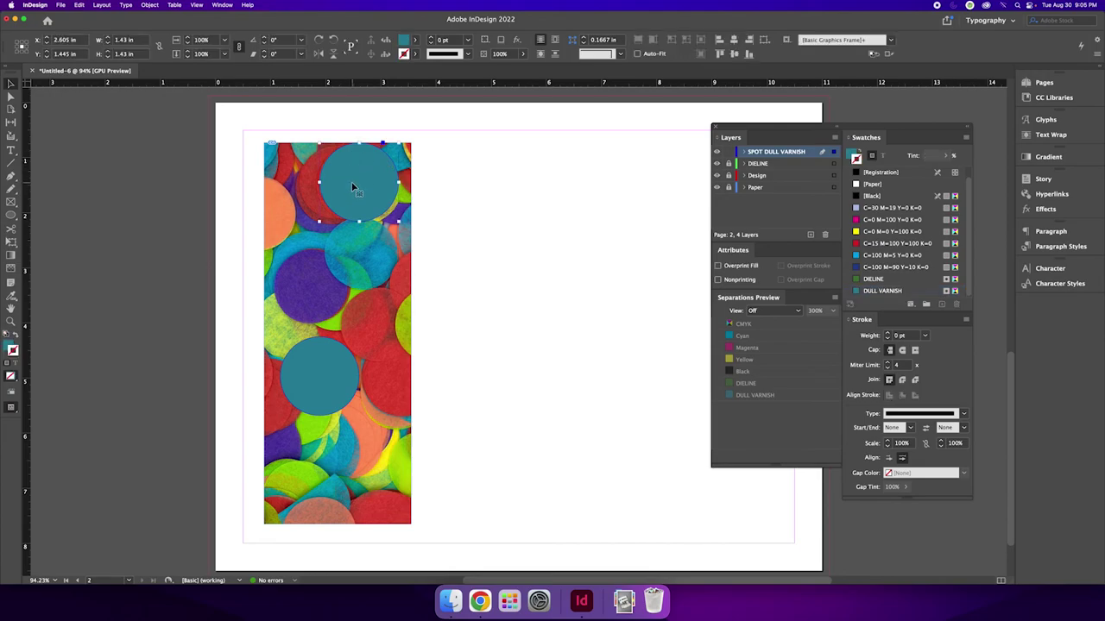
left_click(882, 290)
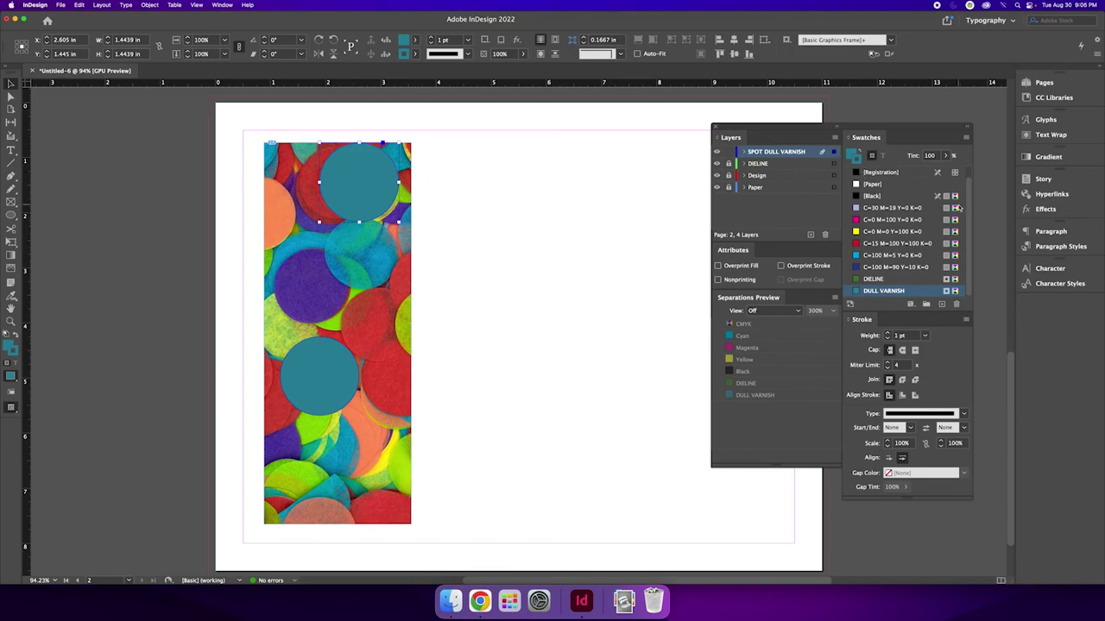
Set the stroke of the upper varnish circle to None, keeping its DULL VARNISH fill, and deselect it.
scroll(862, 173, "up", 1)
left_click(856, 171)
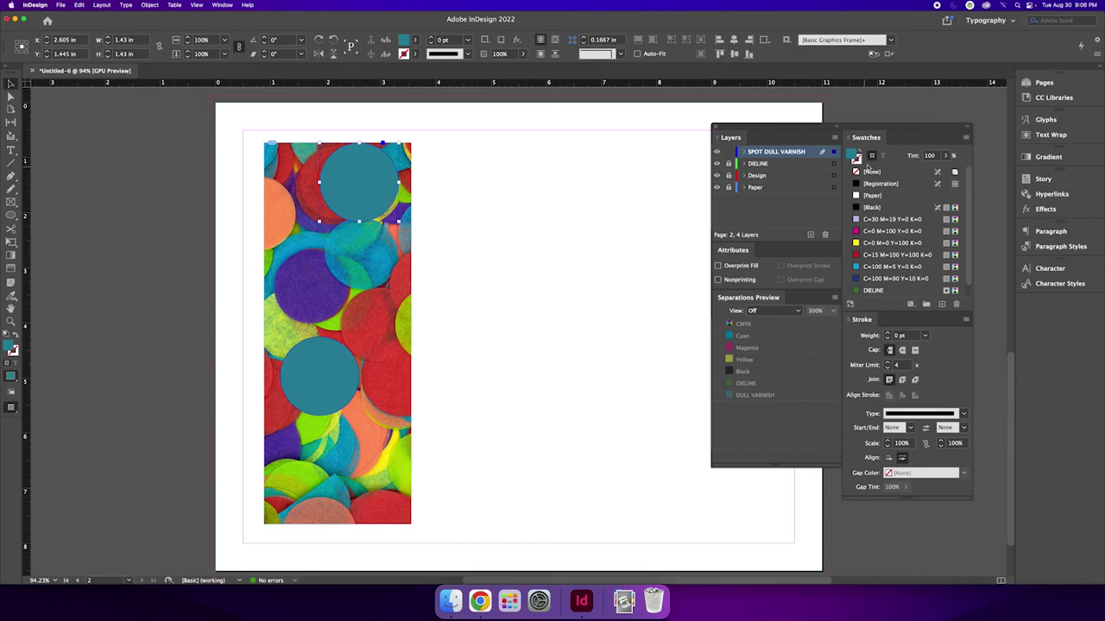
scroll(954, 281, "down", 1)
left_click(953, 288)
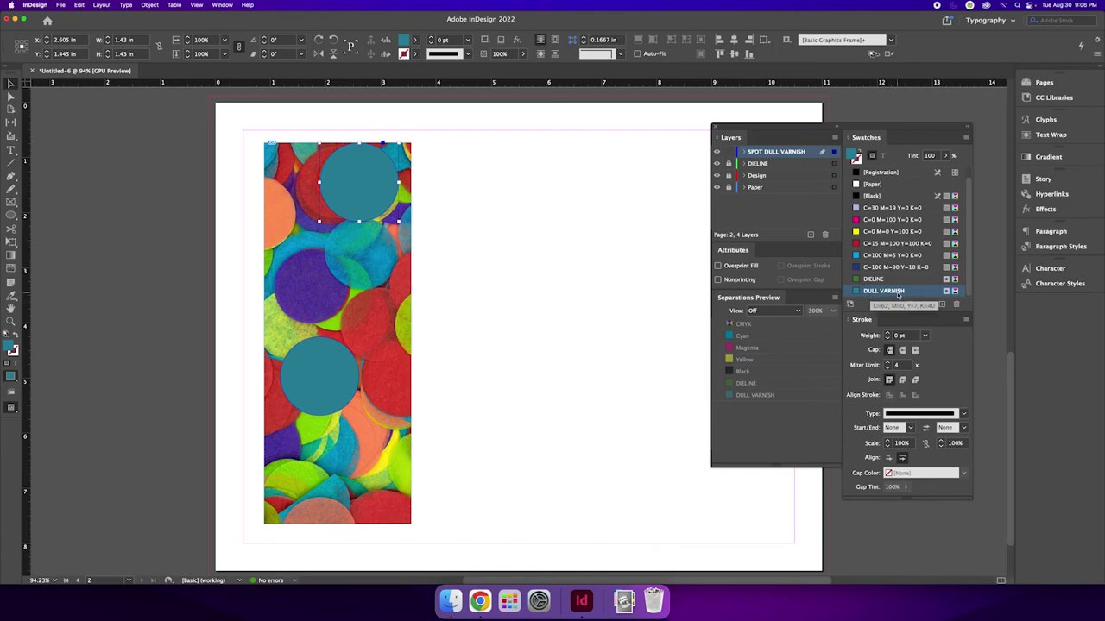
left_click(629, 323)
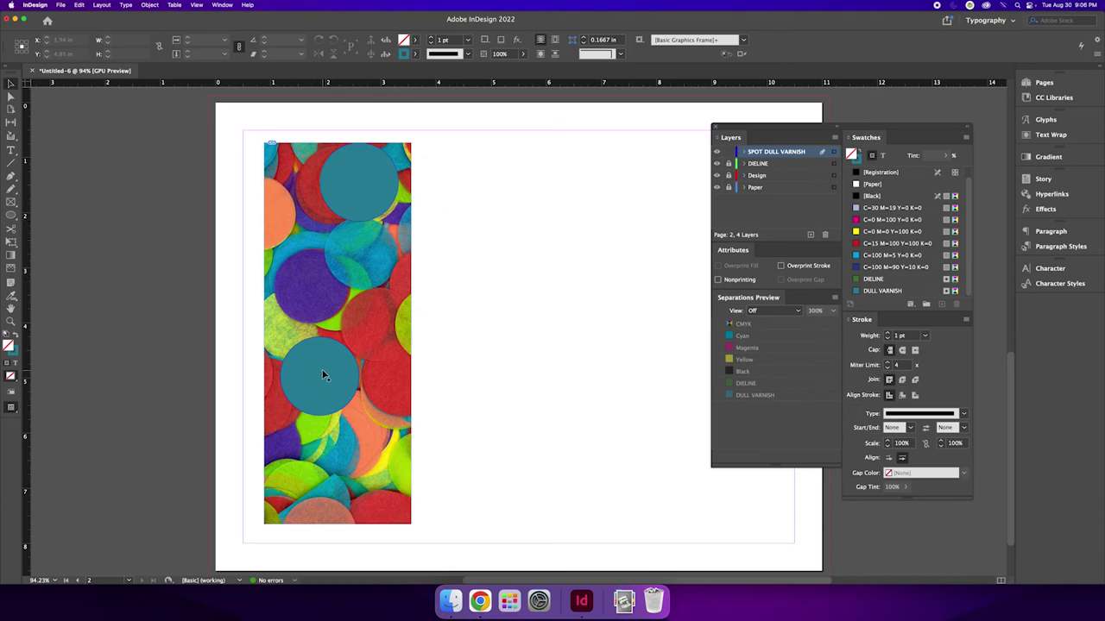
mouse_move(381, 215)
left_mouse_down()
mouse_move(486, 255)
mouse_move(383, 216)
left_mouse_up()
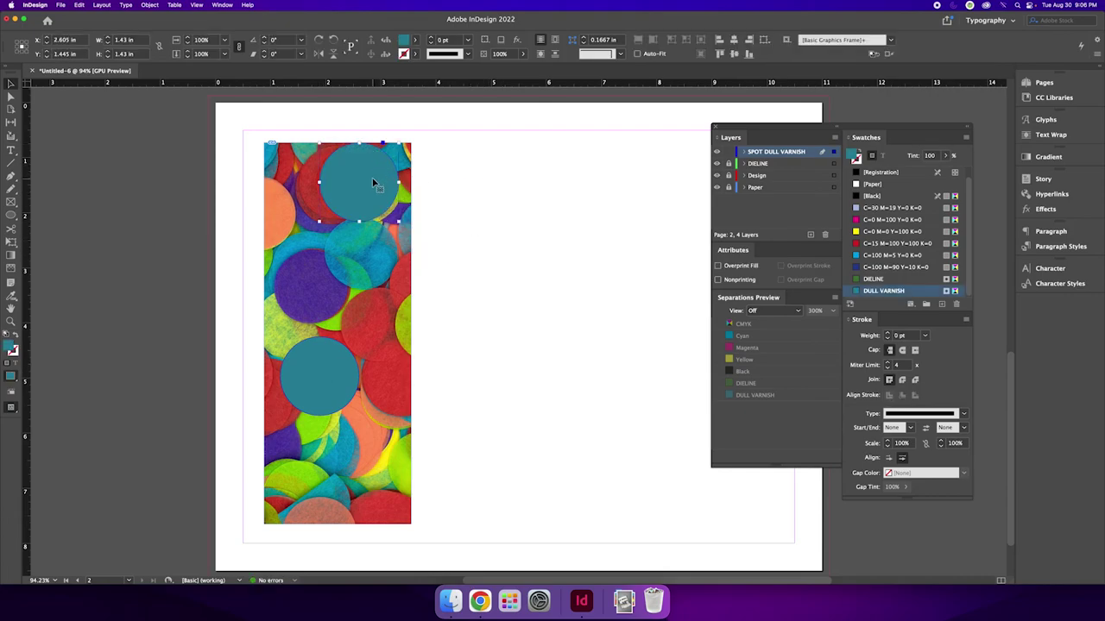
left_click(569, 284)
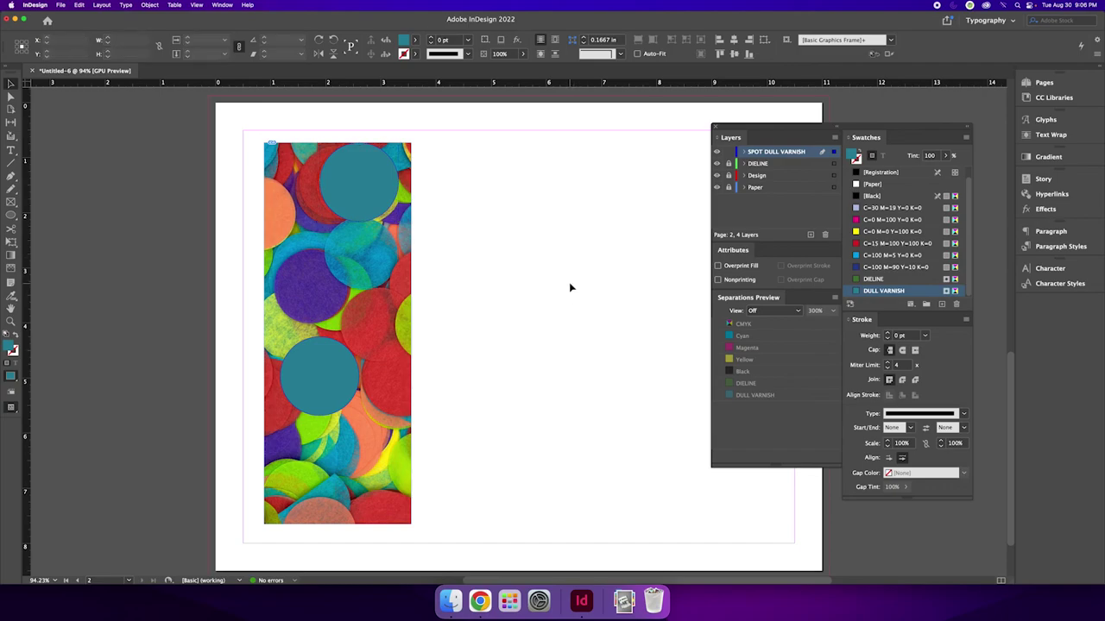
Preview the separations, hide and reshow the DULL VARNISH plate to check for knockout beneath the circles, and turn the preview off.
left_click(776, 313)
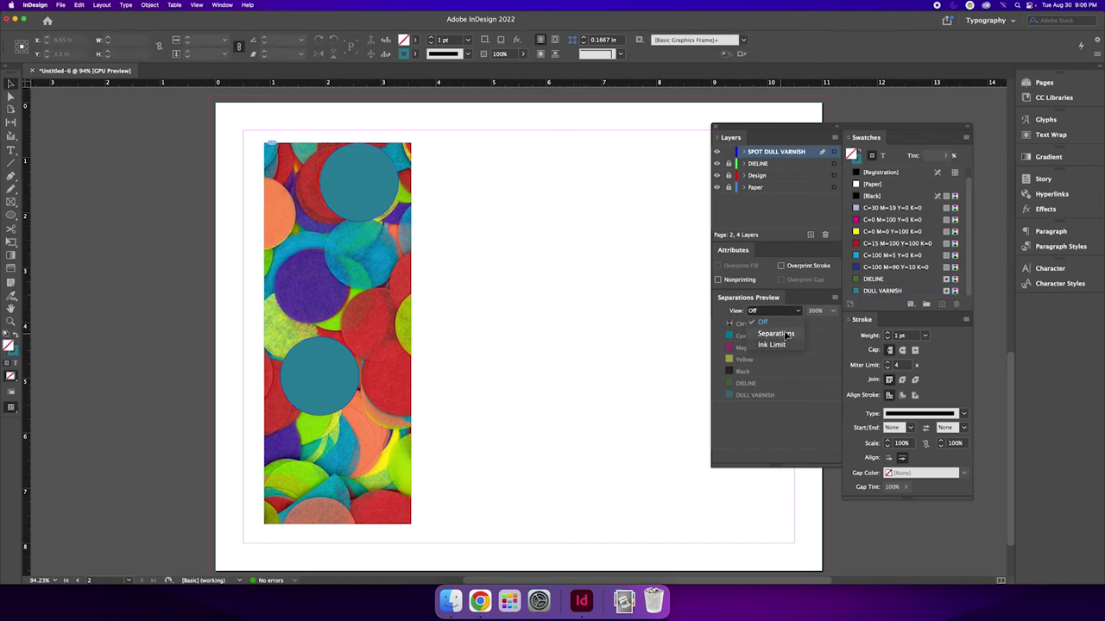
left_click(775, 334)
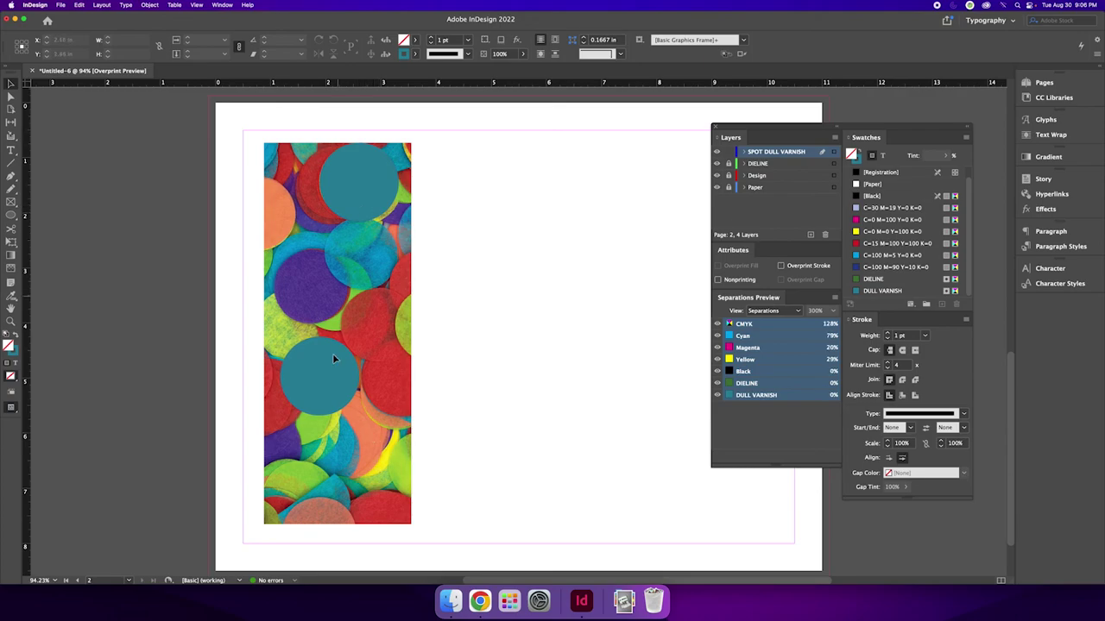
left_click(717, 394)
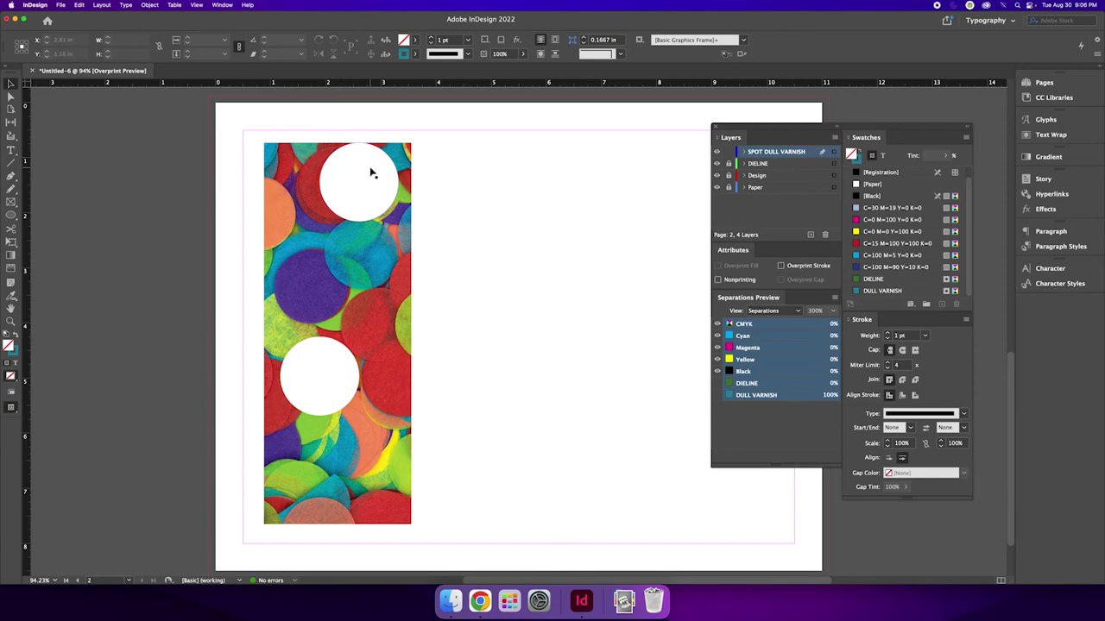
left_click(717, 395)
left_click(771, 311)
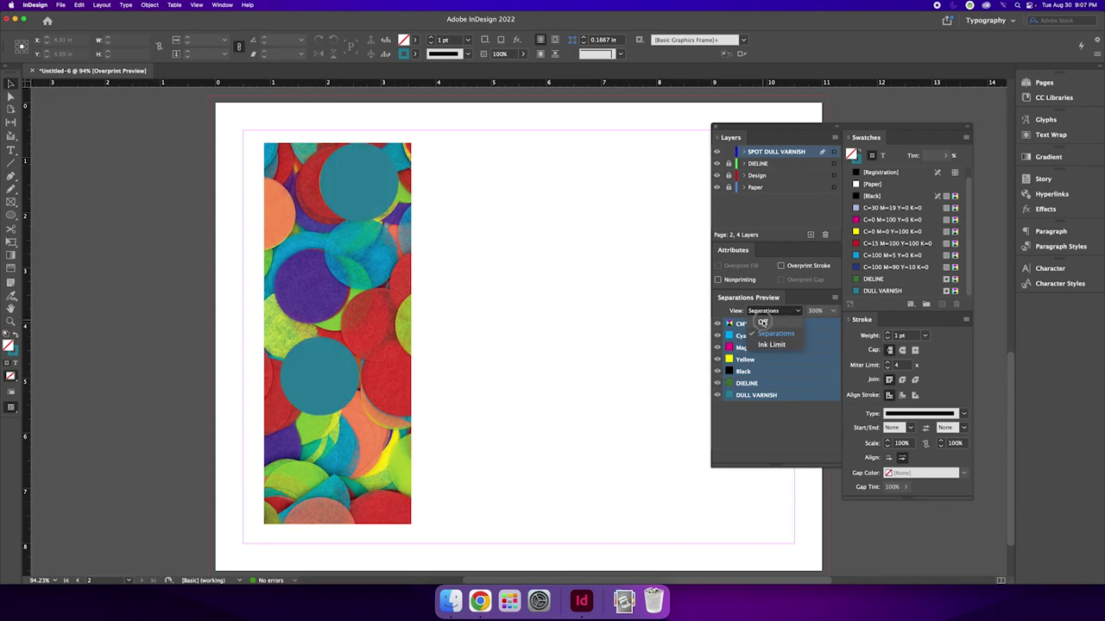
left_click(759, 318)
Enable Overprint Fill for the varnish circles and switch the separations preview on to check the overlap.
left_click(370, 173)
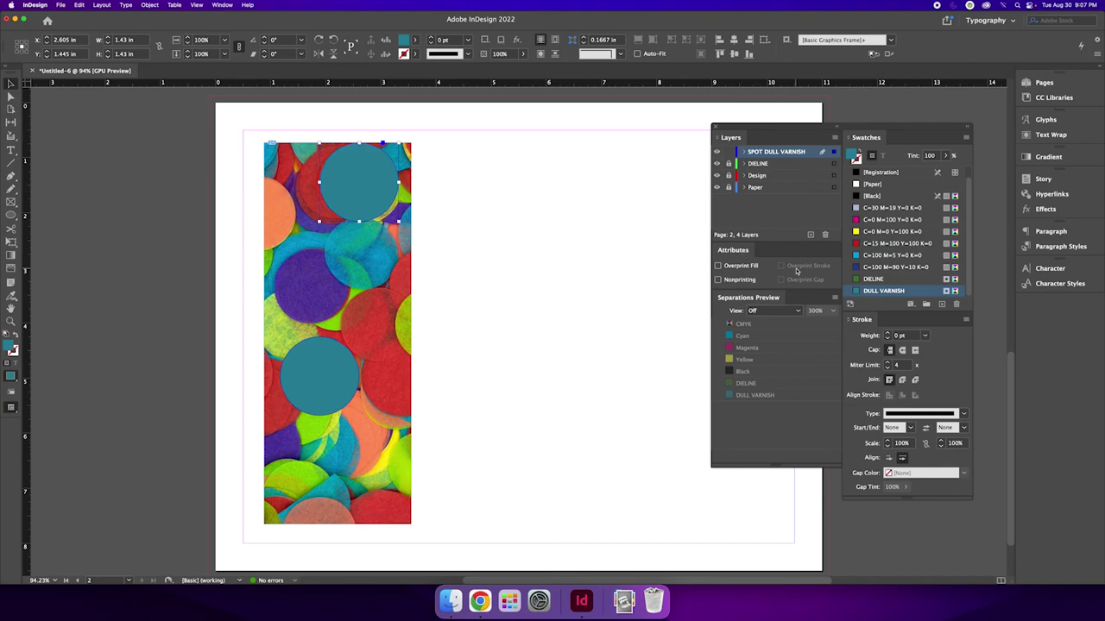
left_click(717, 265)
left_click(616, 370)
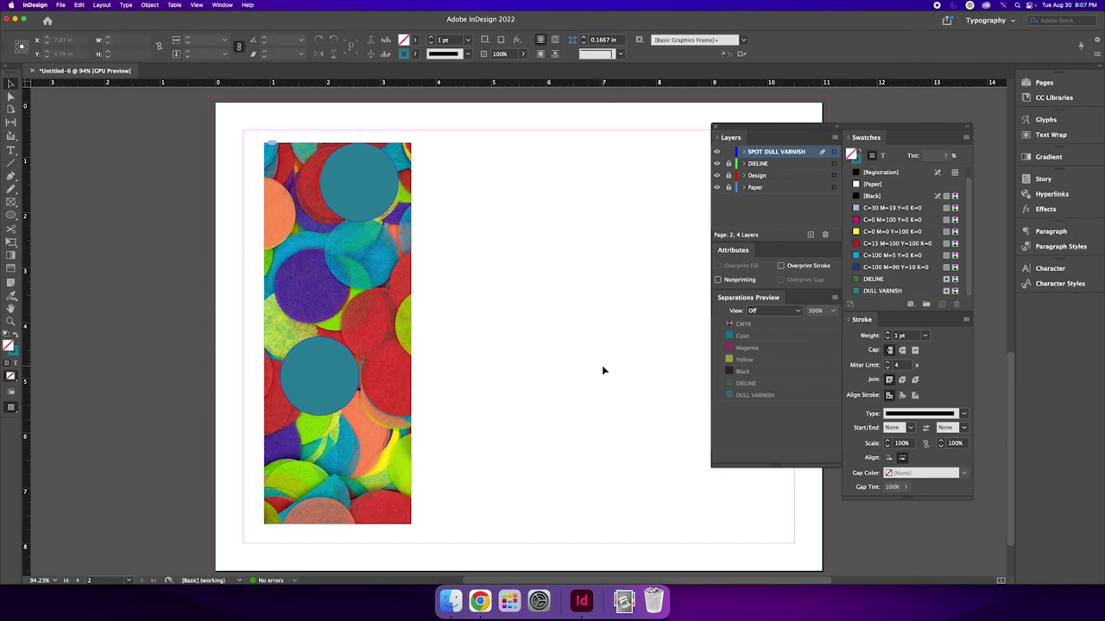
left_click(756, 313)
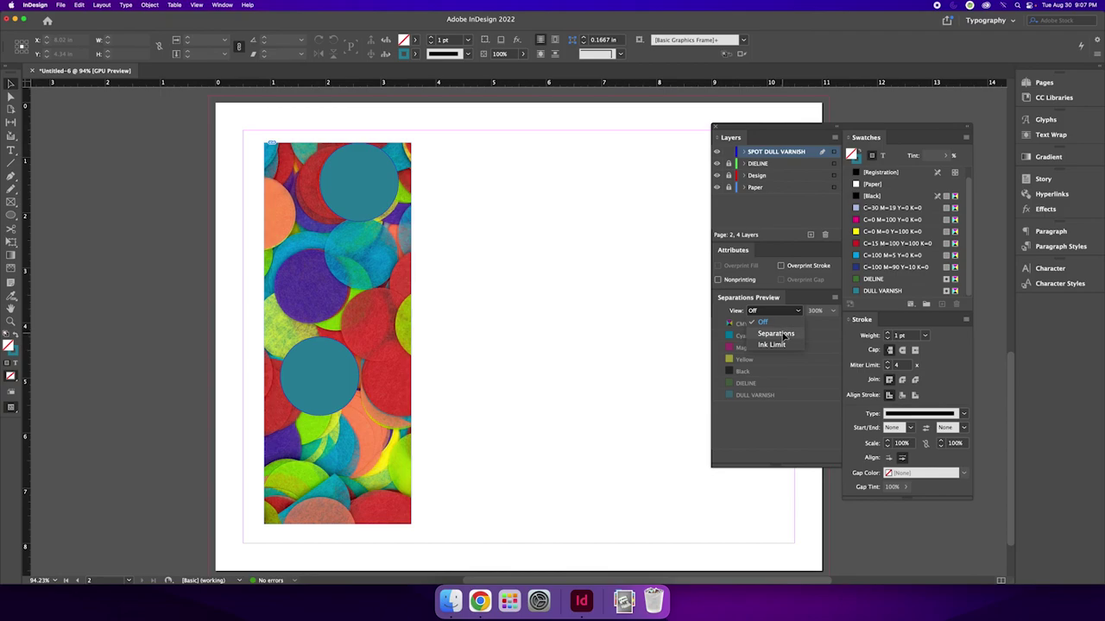
left_click(777, 333)
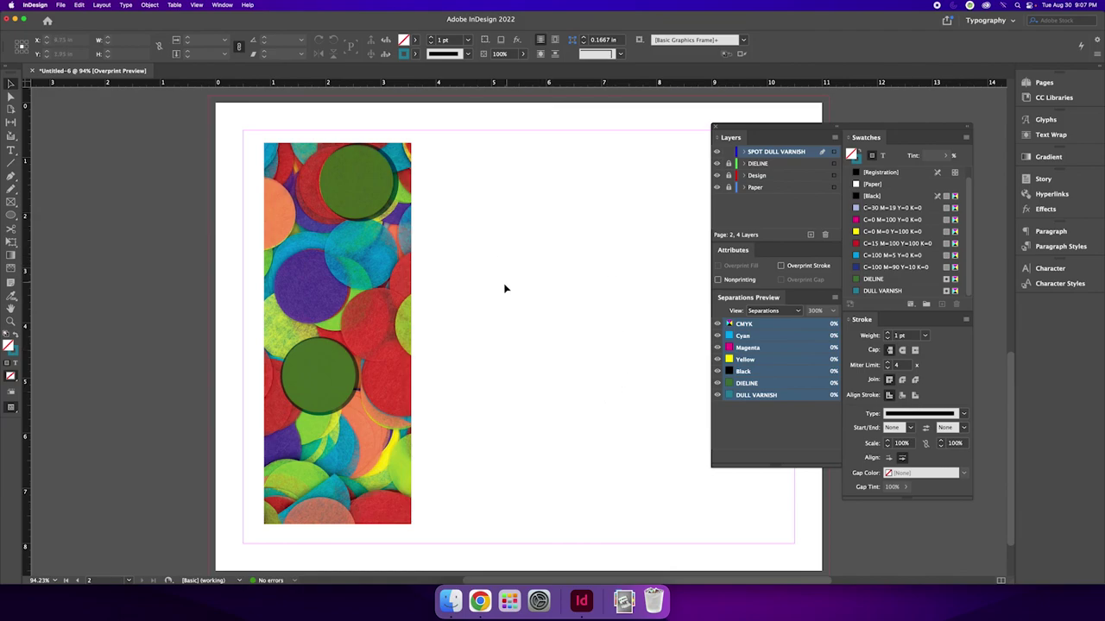
Reposition the upper varnish circle and shrink it to about 1.38 in to fit the yellow circle beneath it.
left_click(363, 193)
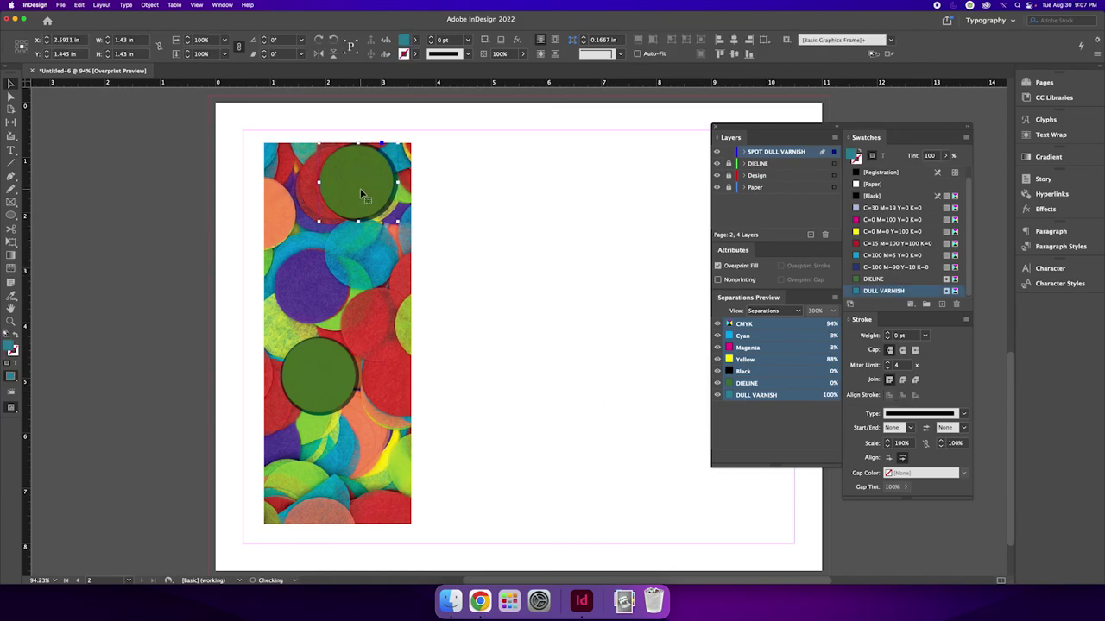
left_click(478, 170)
mouse_move(394, 182)
left_mouse_down()
mouse_move(395, 212)
mouse_move(356, 218)
left_mouse_up()
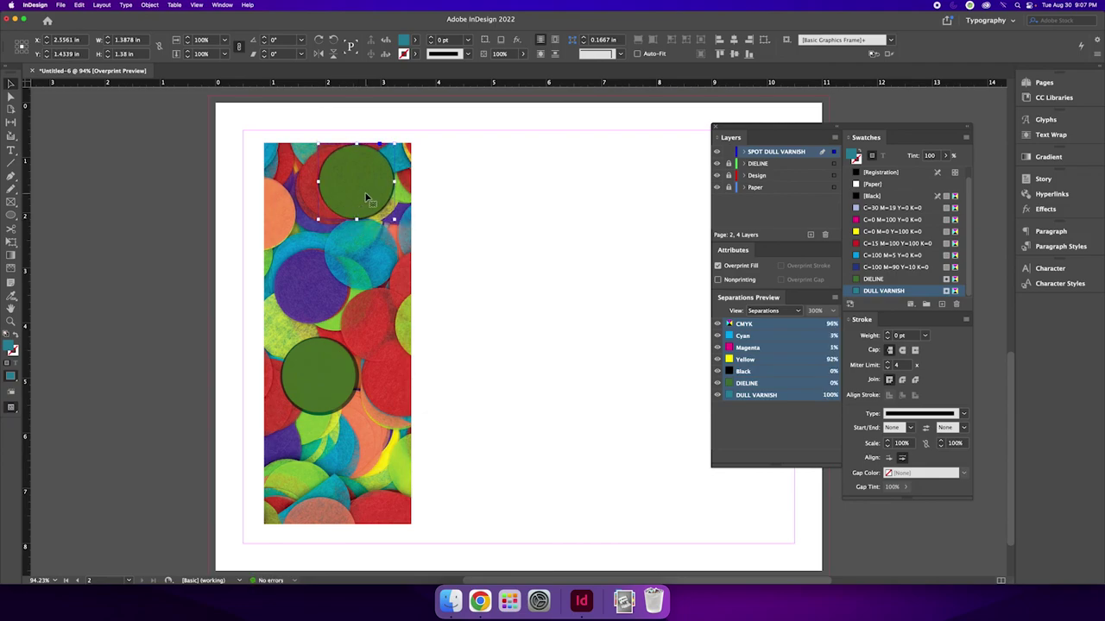
left_click(554, 284)
Check the artwork with the DIELINE and DULL VARNISH plates hidden, and isolate the DULL VARNISH plate by hiding all CMYK plates.
left_click(717, 394)
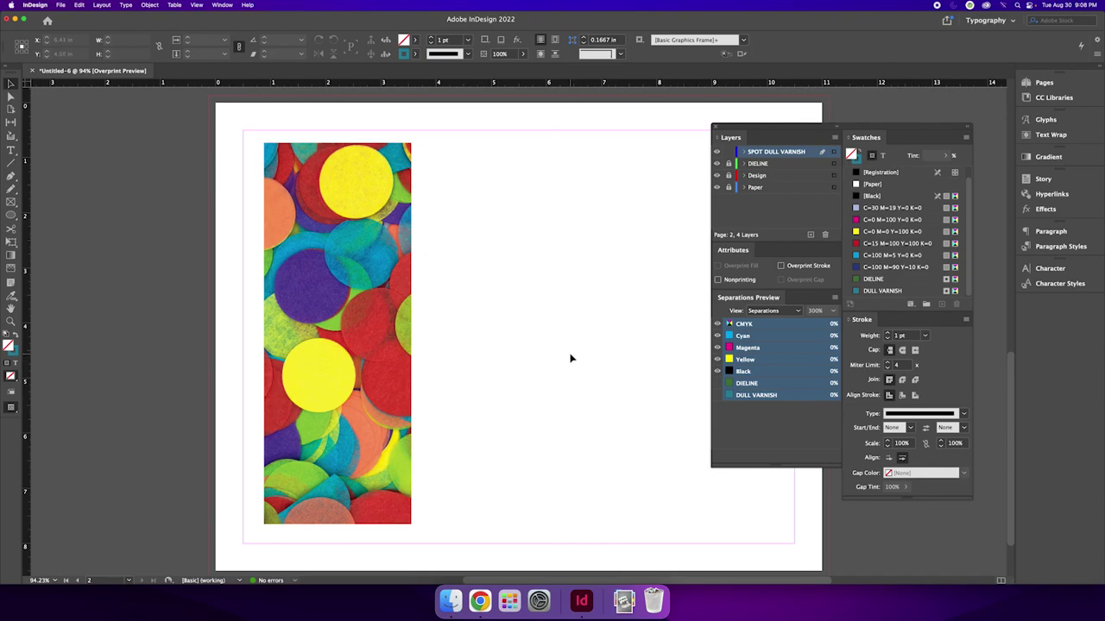
left_click(716, 395)
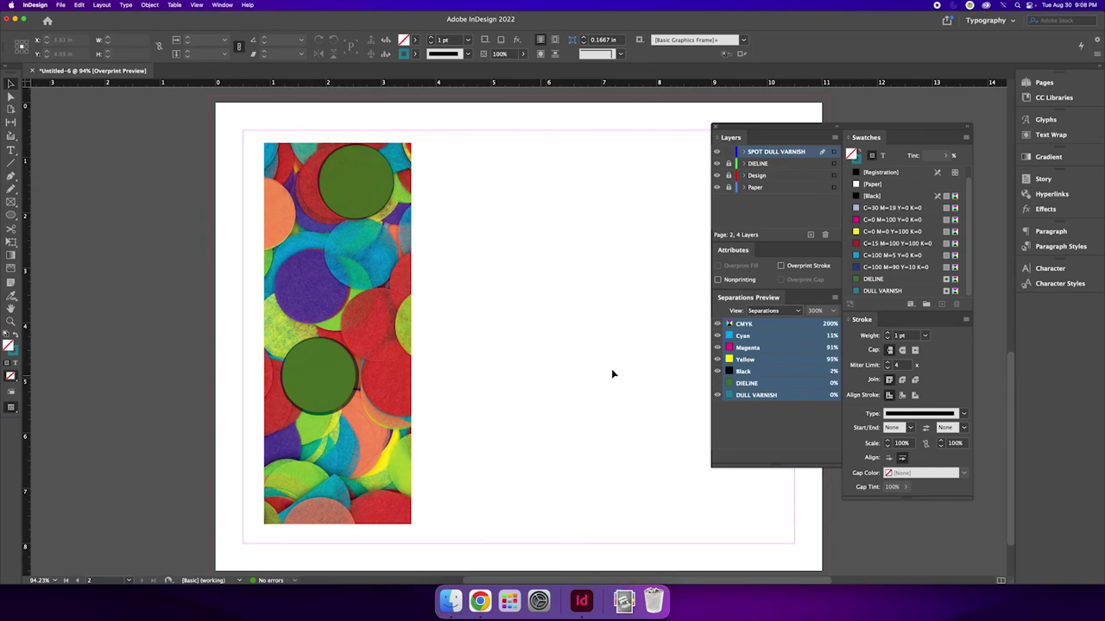
left_click(716, 324)
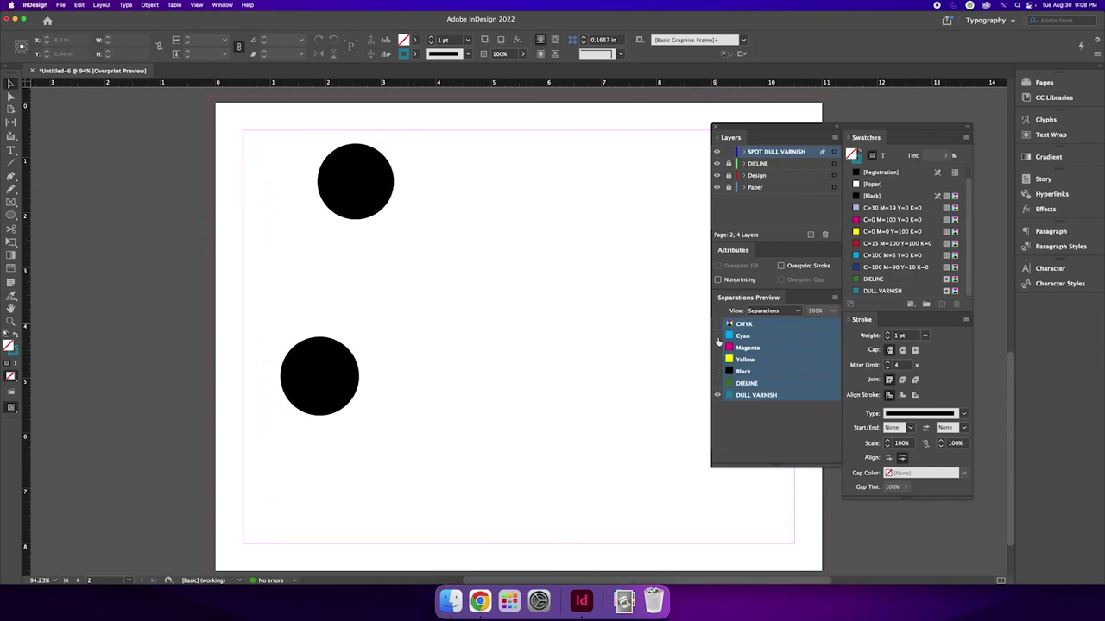